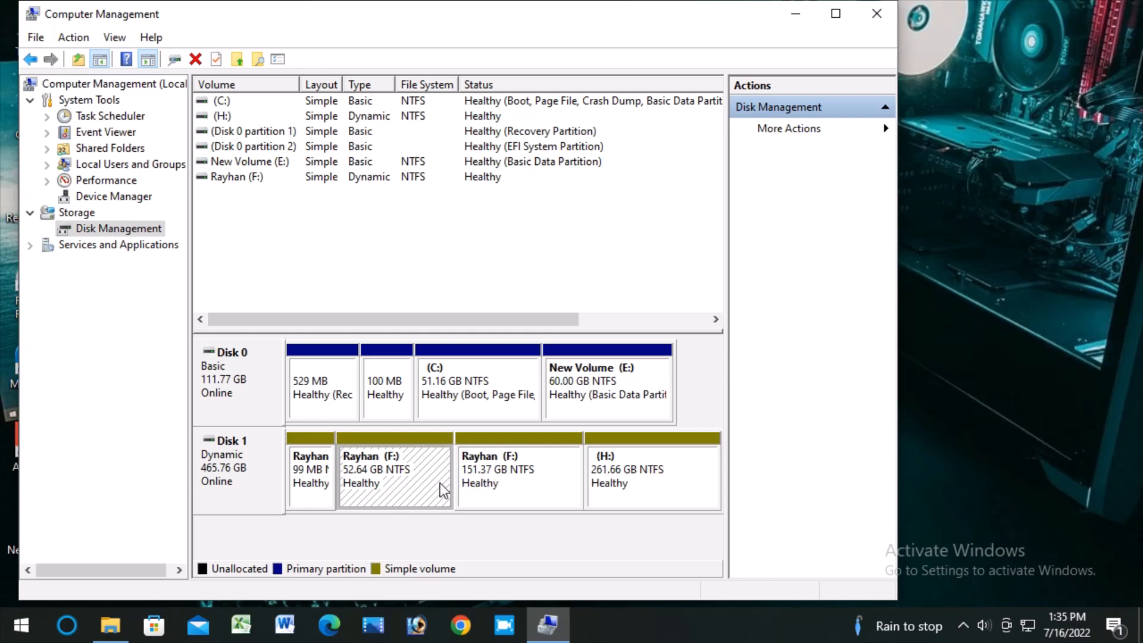
Check which volume operations are available for the 52.64 GB and 151.37 GB F: partitions on Disk 1.
right_click(420, 476)
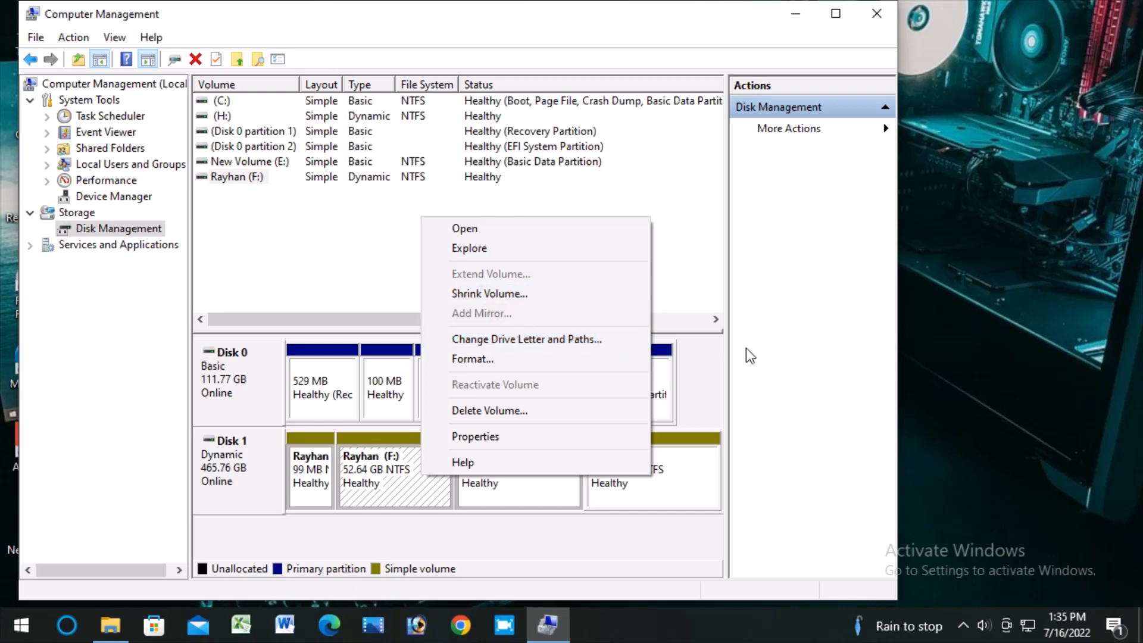
click(801, 366)
right_click(487, 463)
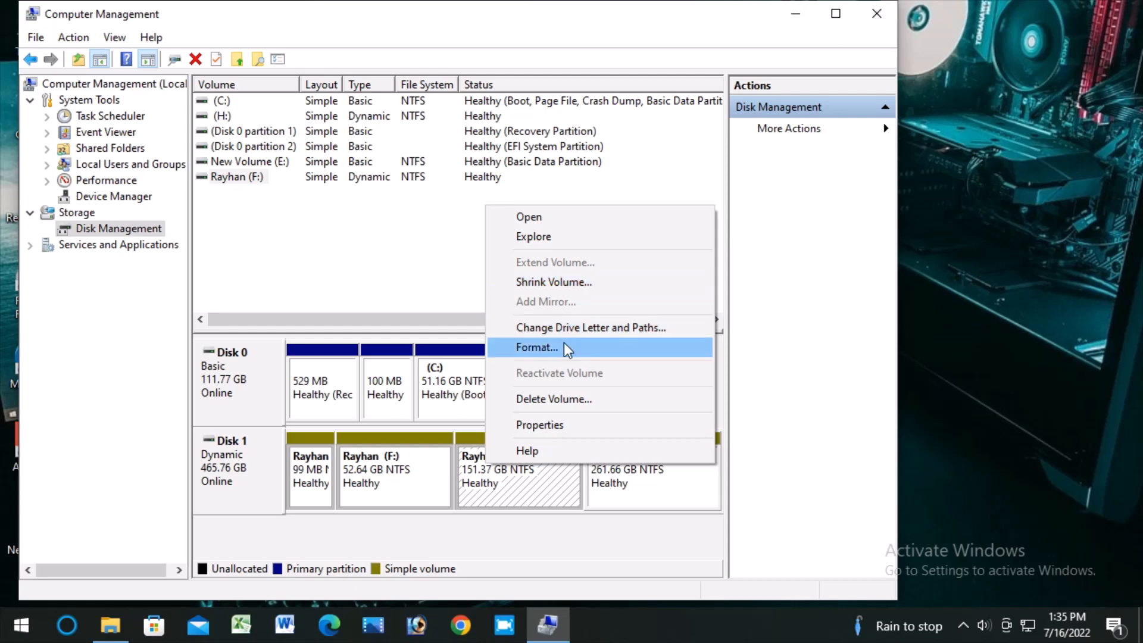
click(511, 498)
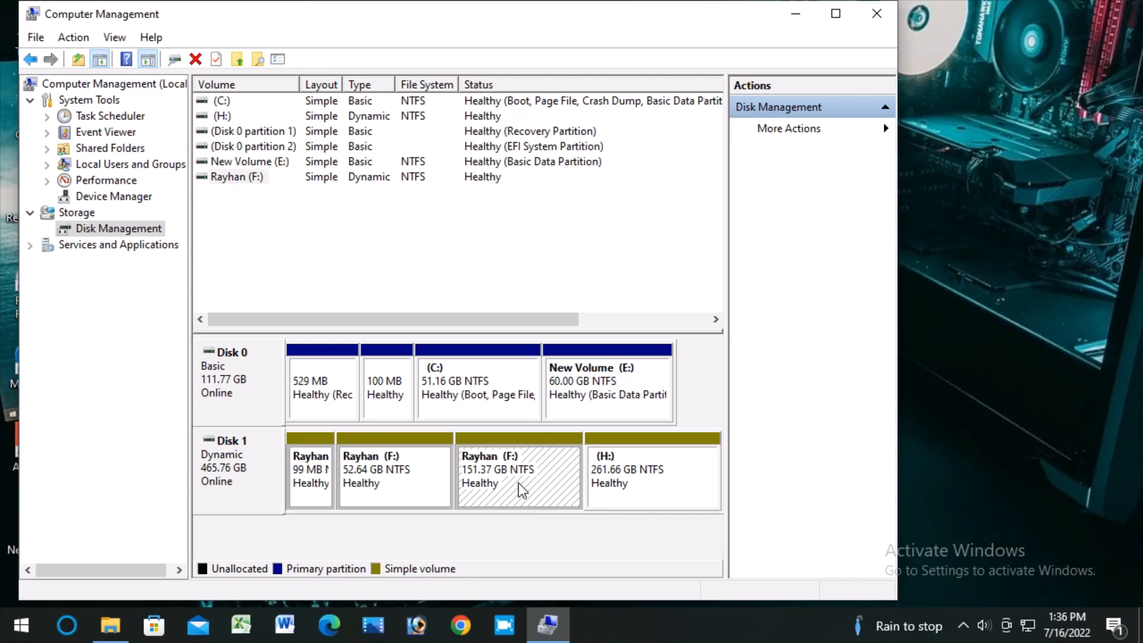
right_click(519, 483)
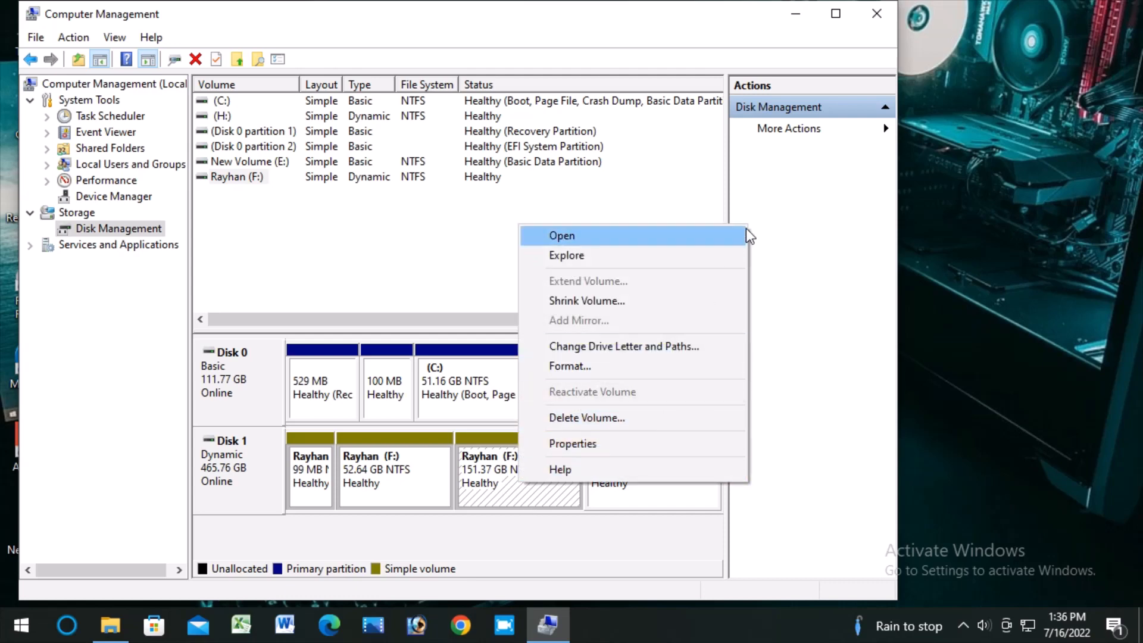
click(808, 176)
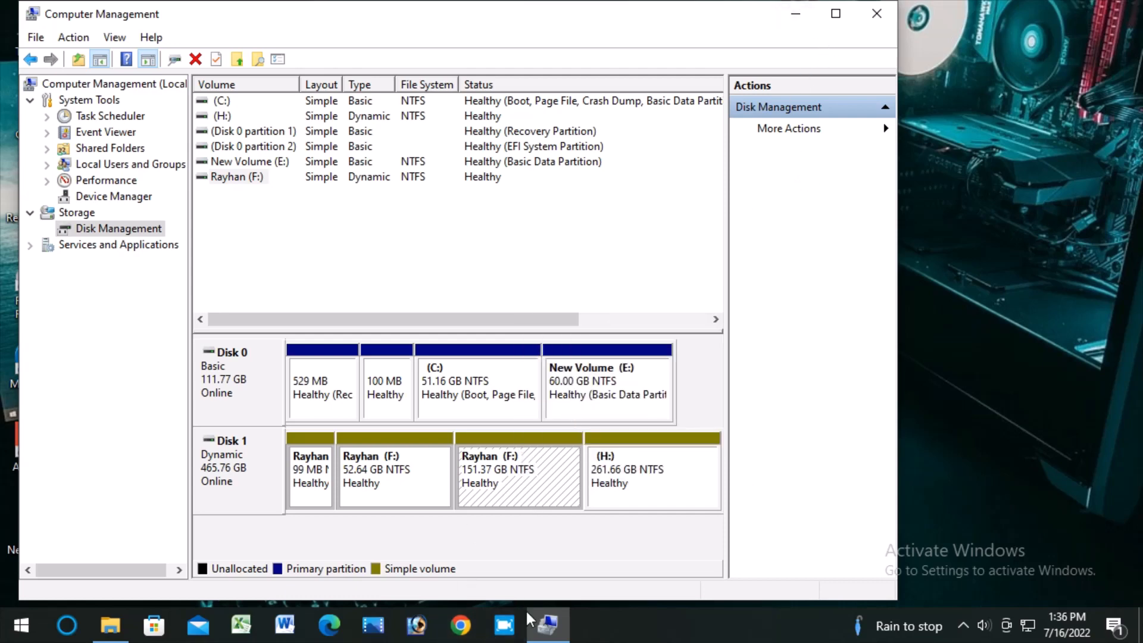
View the refreshed drive list under This PC in File Explorer, and close the Computer Management window.
click(795, 14)
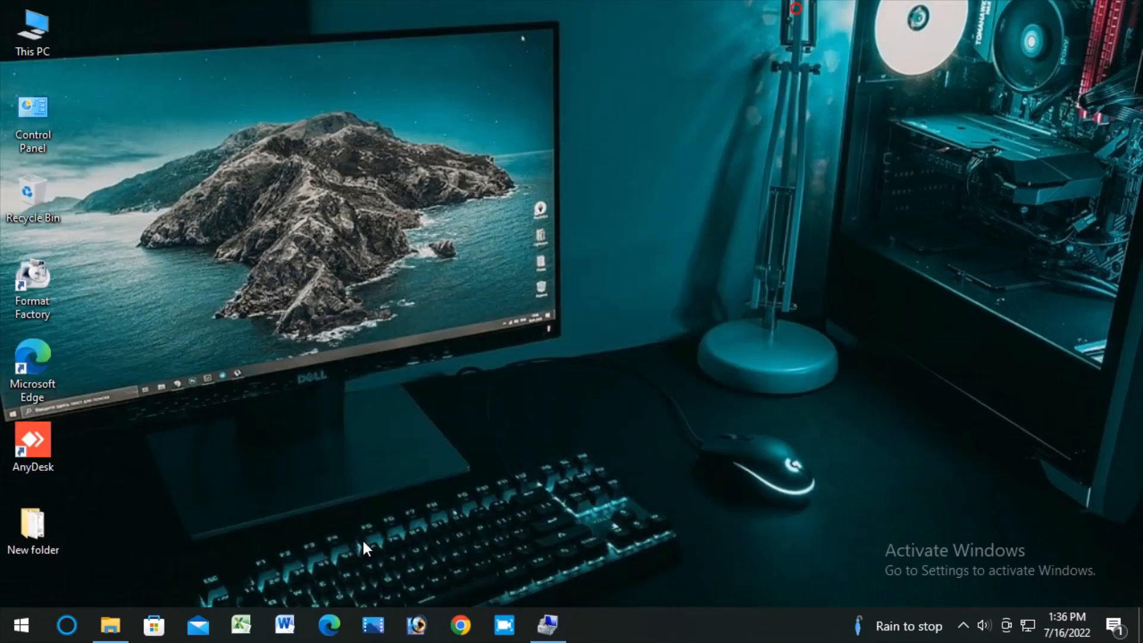
click(122, 633)
right_click(513, 483)
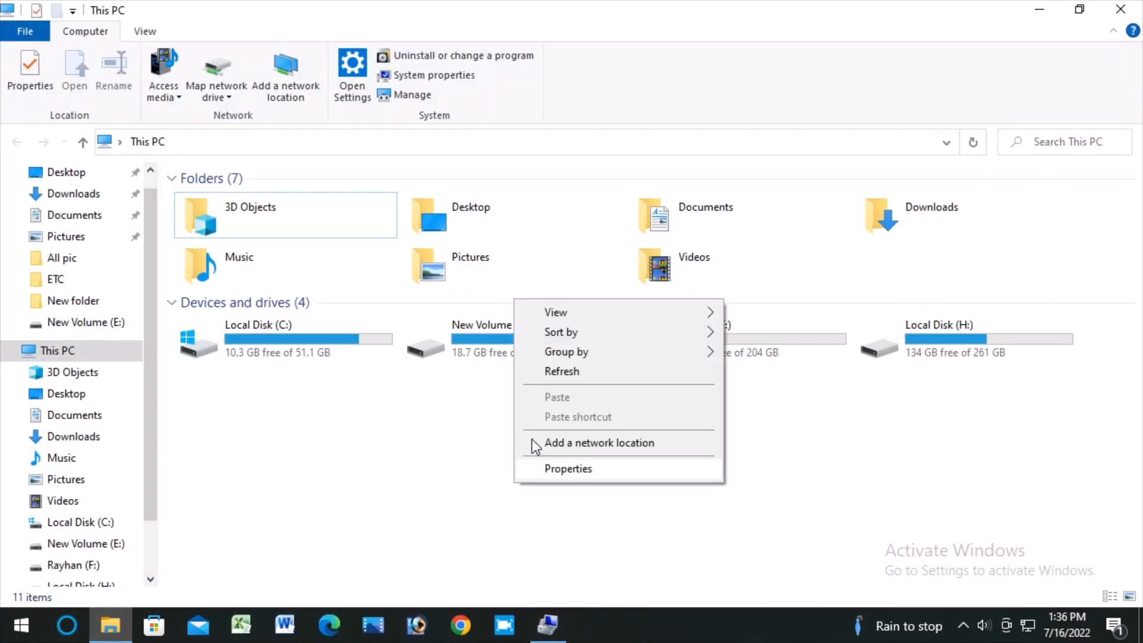
click(560, 371)
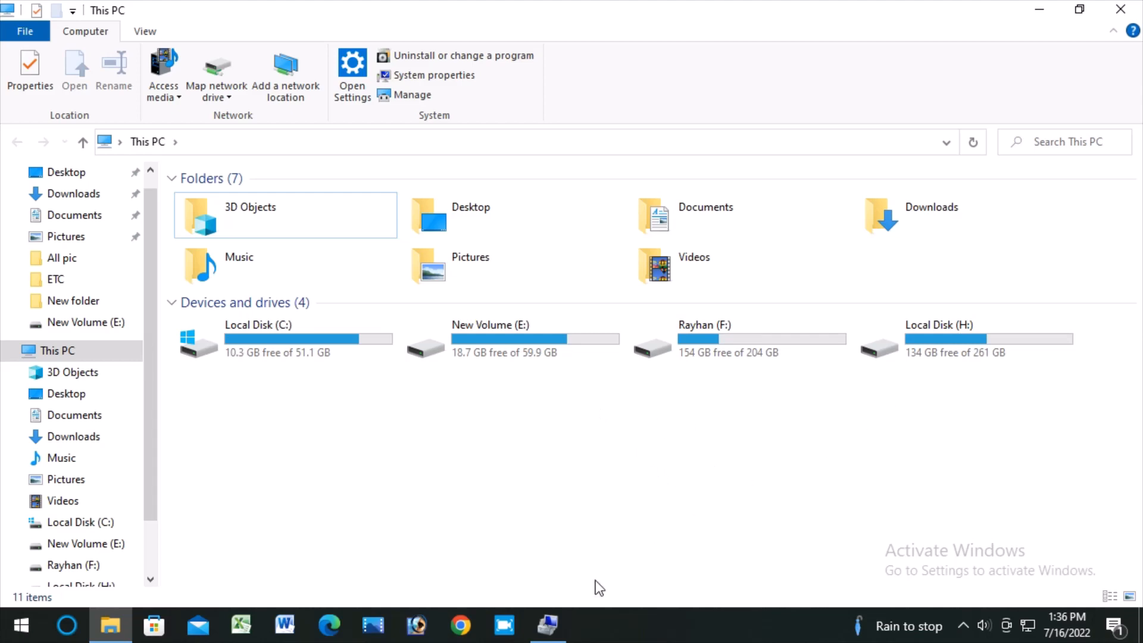
click(548, 625)
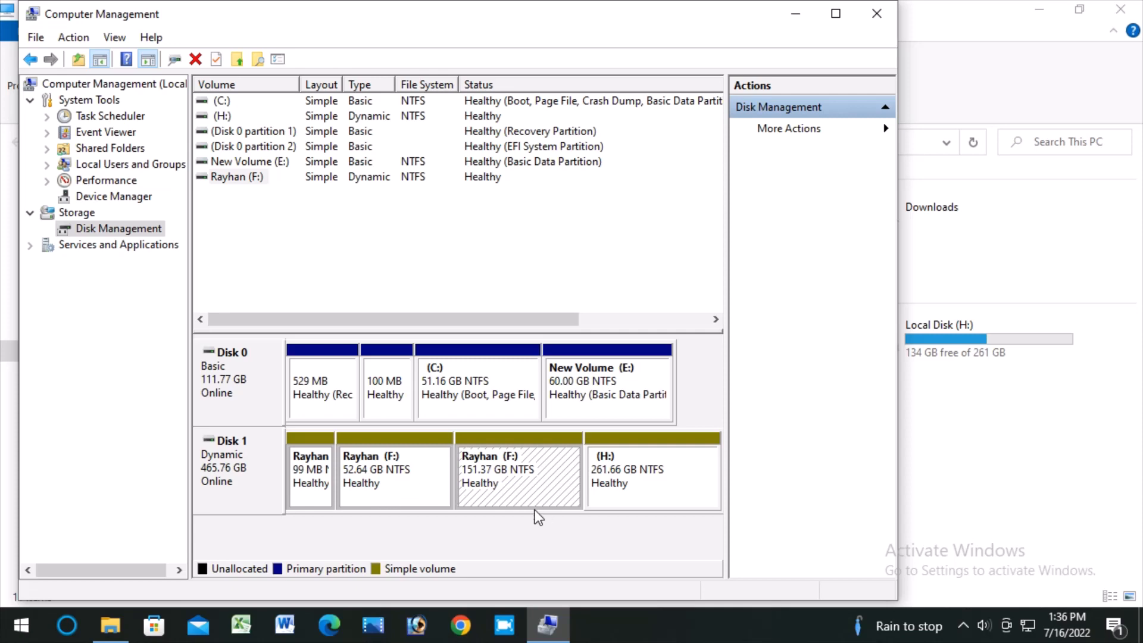
click(876, 13)
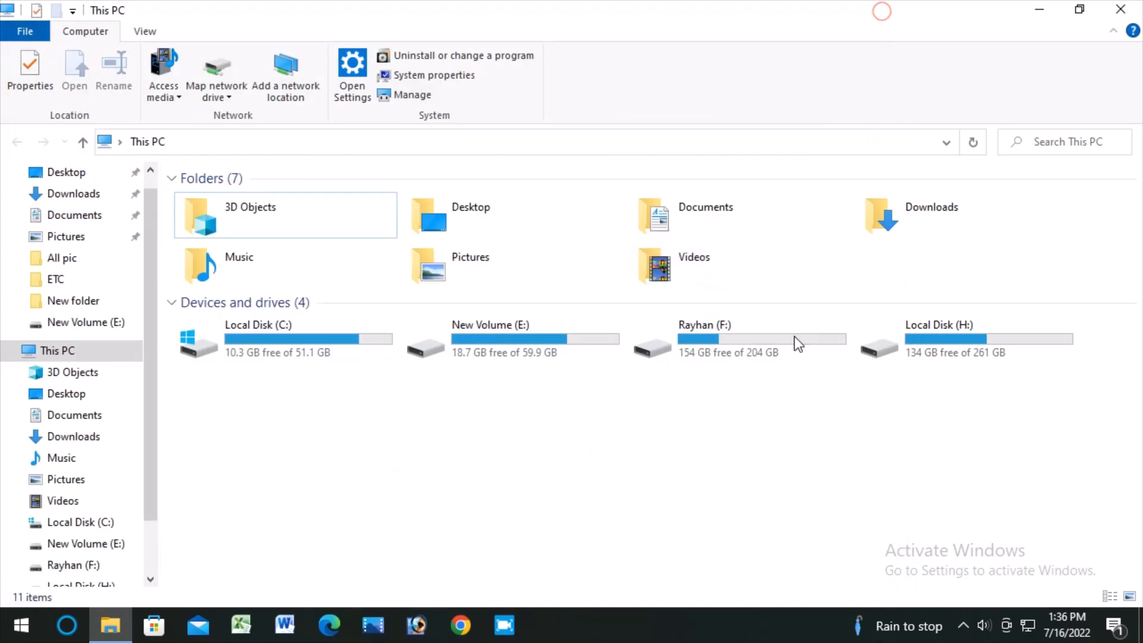
Inspect the contents of the F: drive from This PC, and close File Explorer.
right_click(681, 434)
click(725, 322)
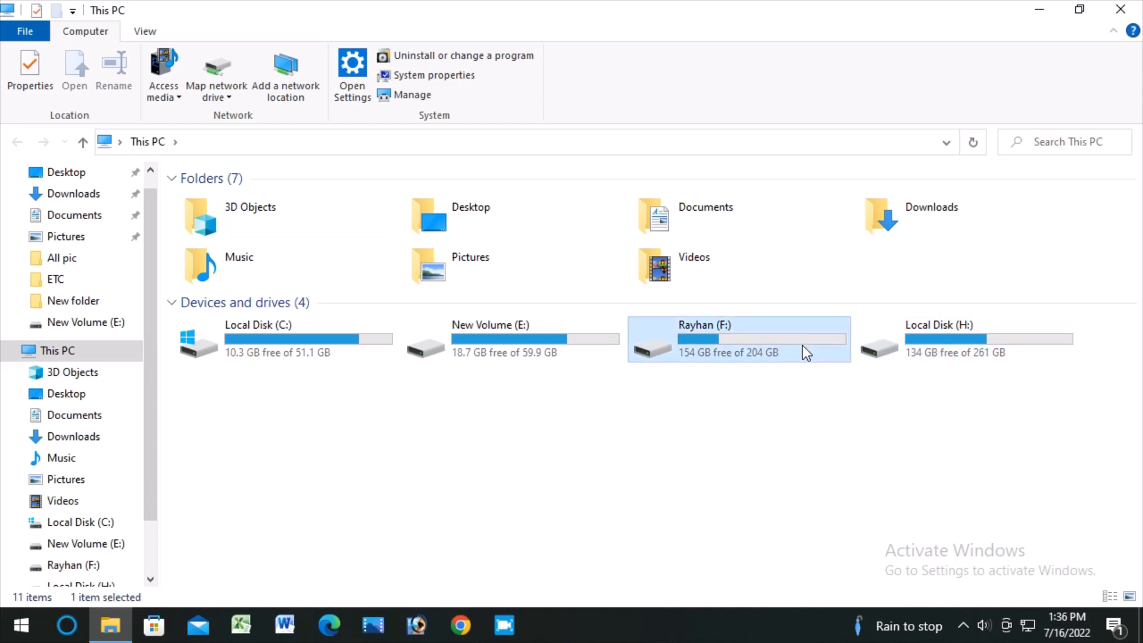
double_click(801, 345)
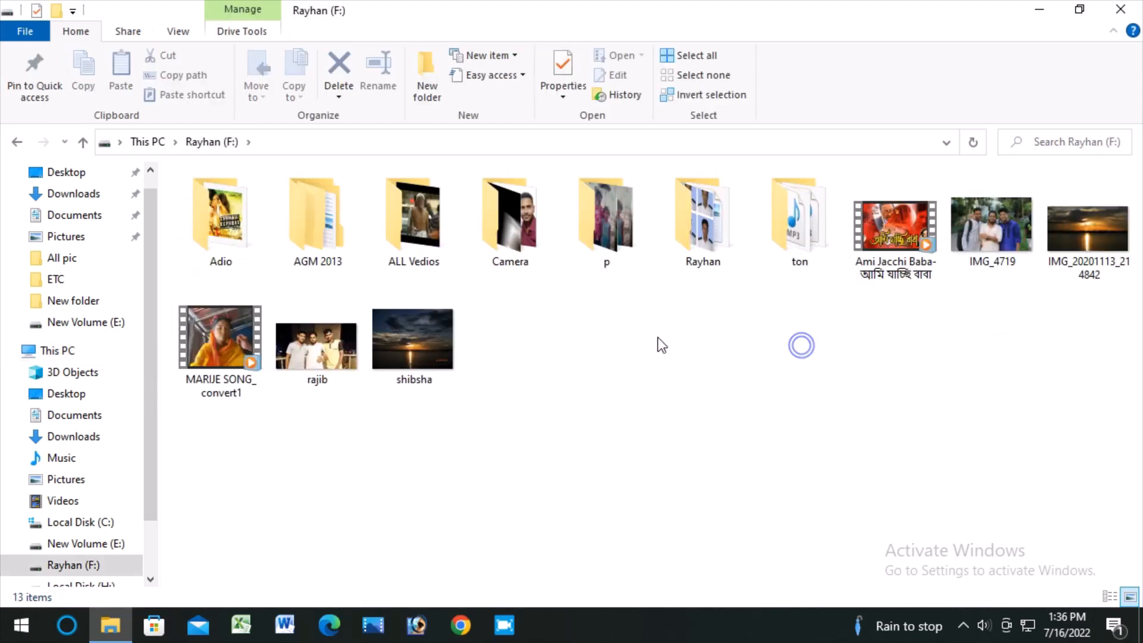
click(149, 142)
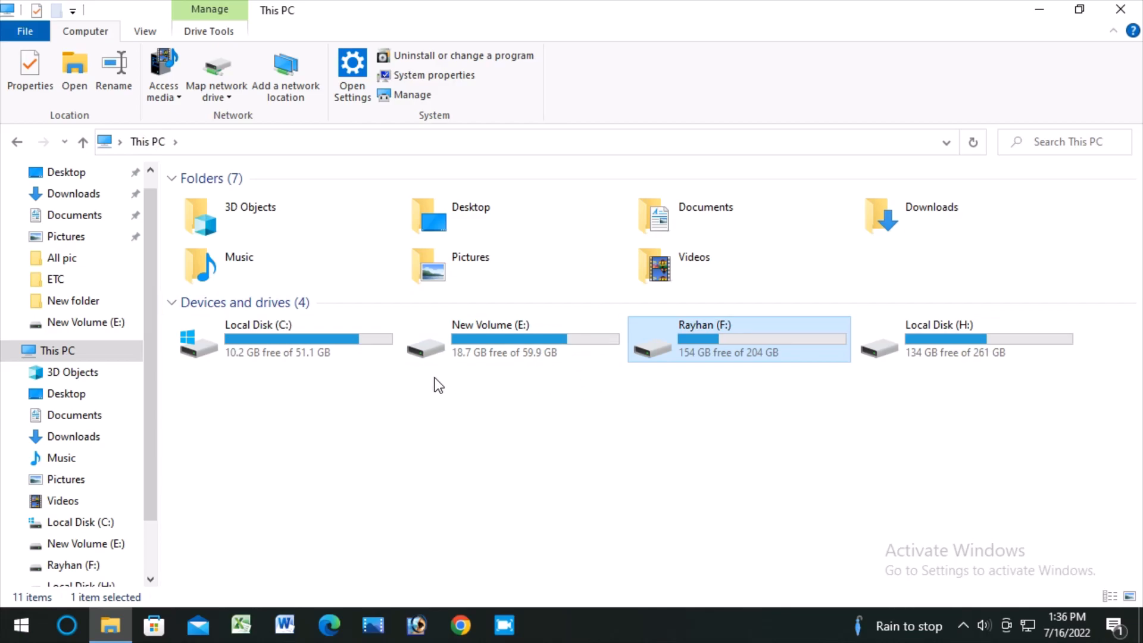
click(1077, 9)
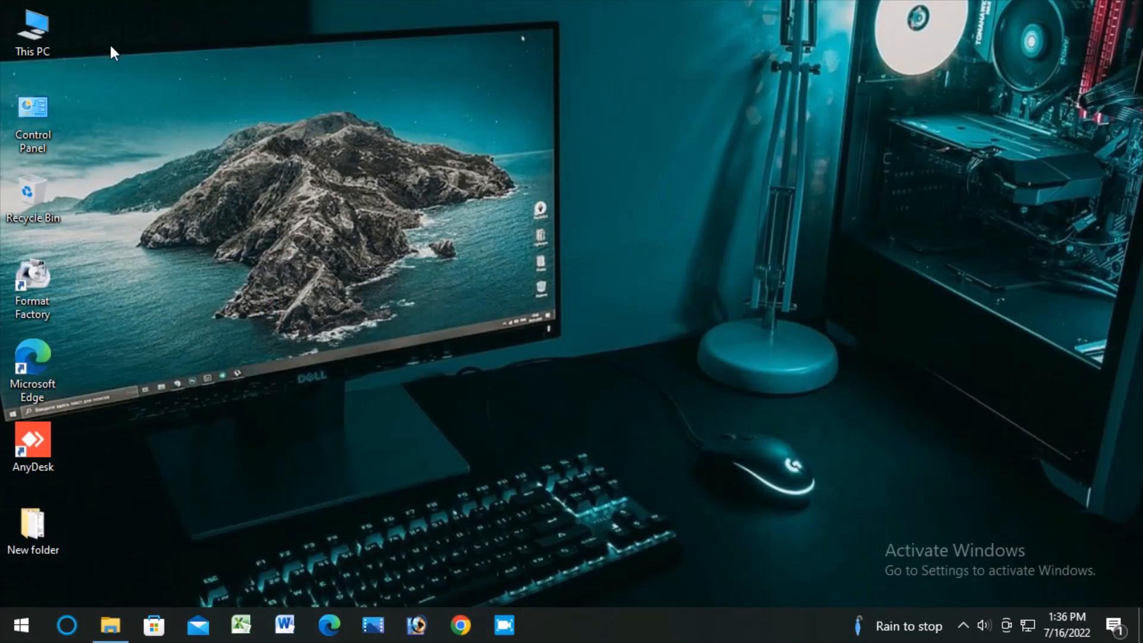
click(37, 33)
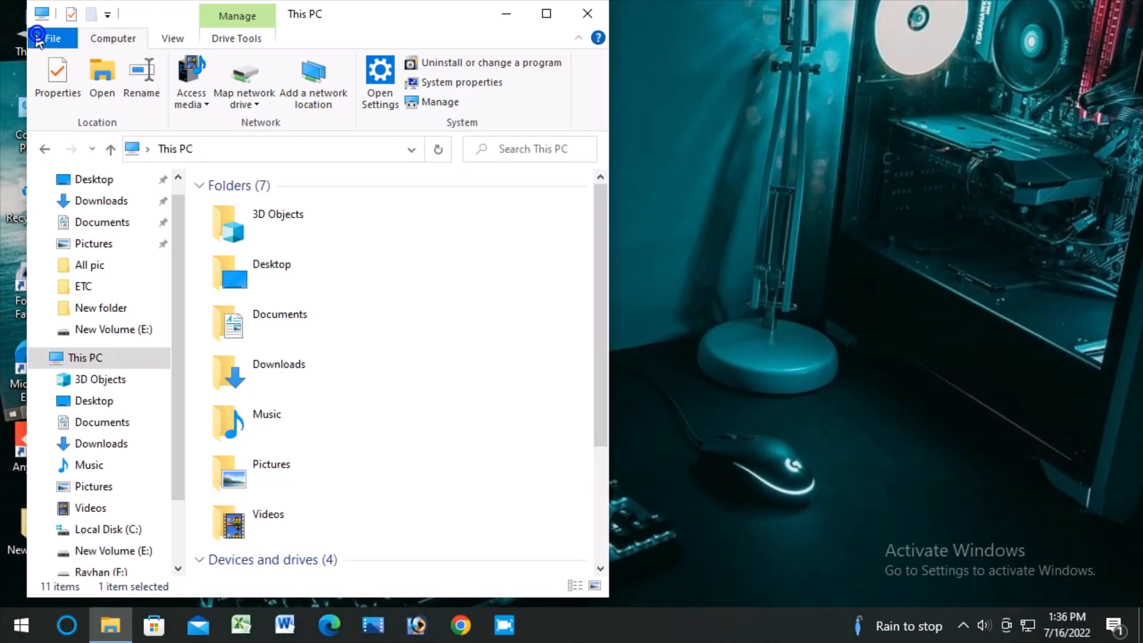
click(586, 13)
Open Computer Management for This PC and show Disk Management.
right_click(35, 37)
click(75, 88)
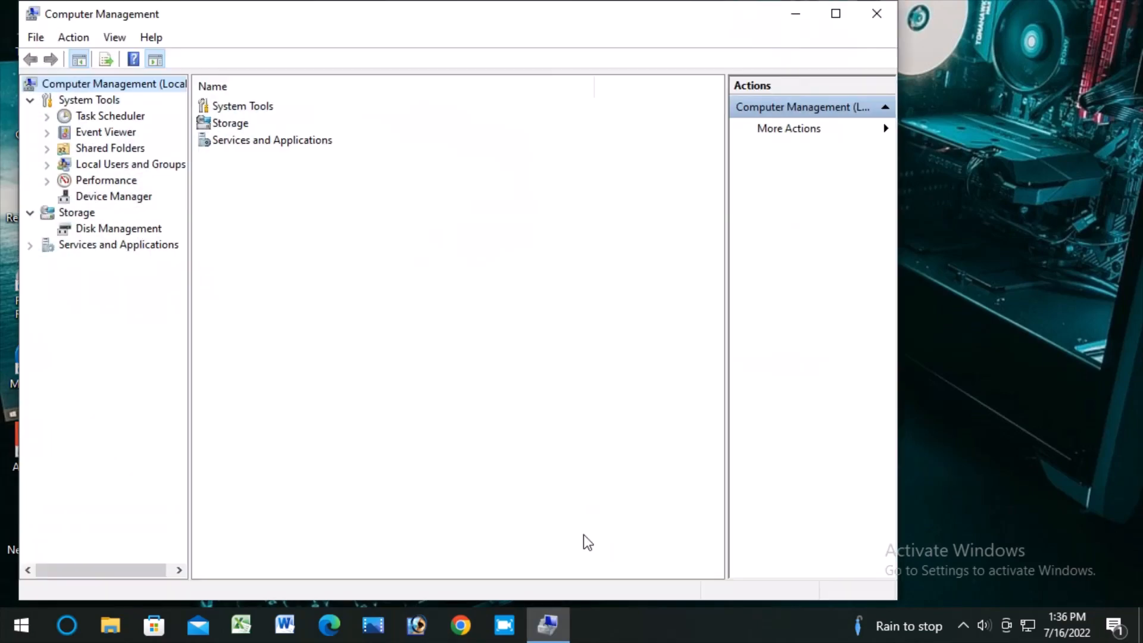
click(102, 228)
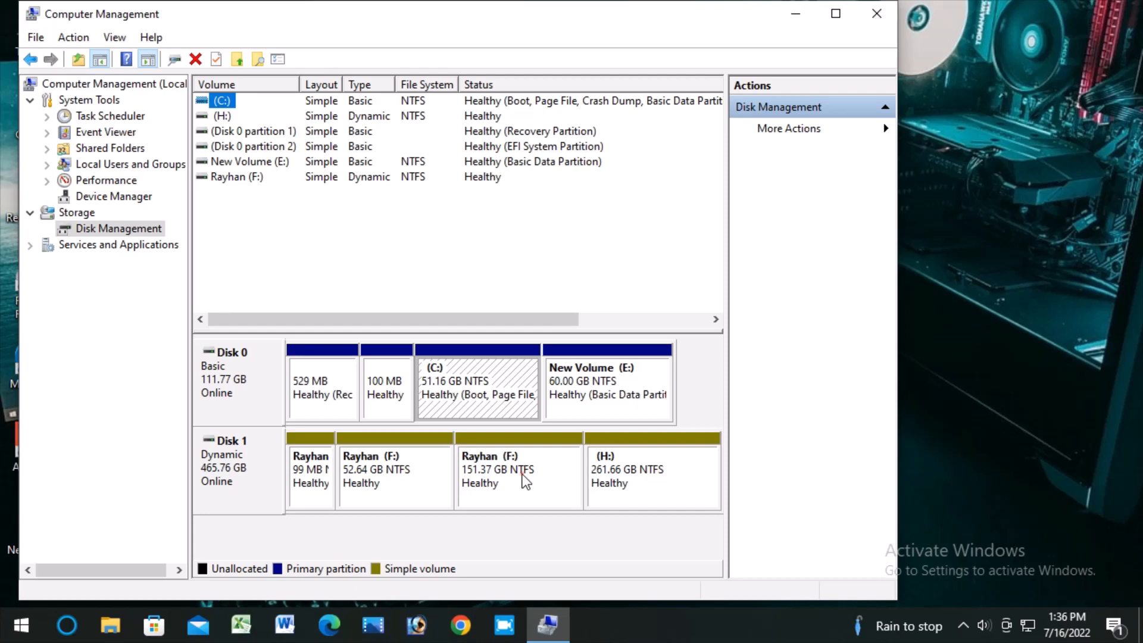
Delete the F: volume on Disk 1 and confirm the deletion.
click(524, 483)
right_click(505, 480)
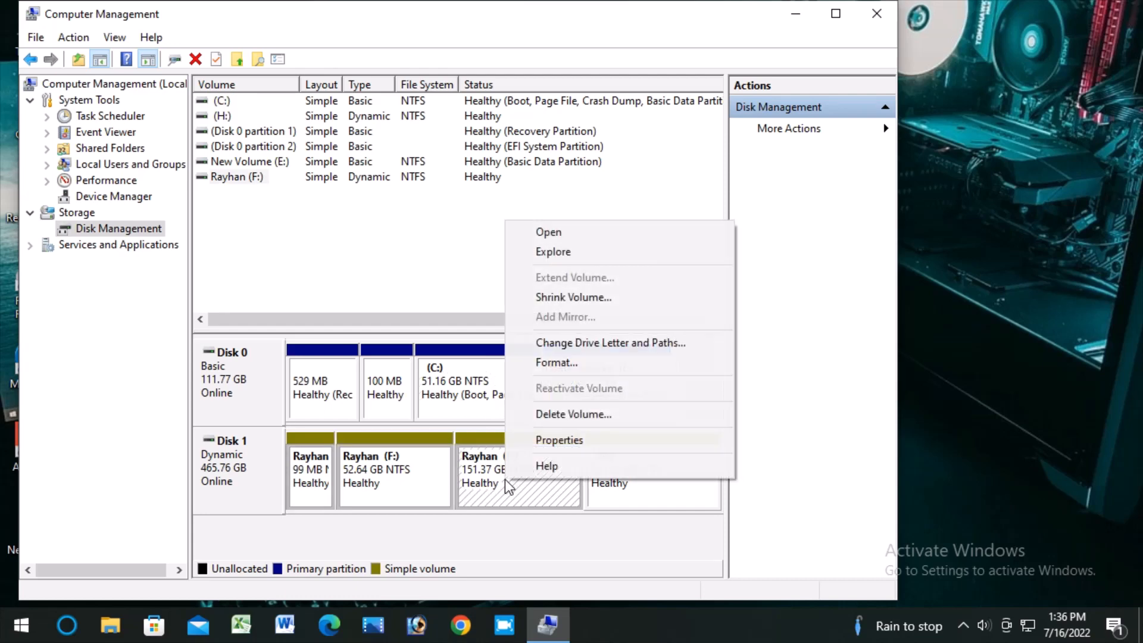
click(565, 414)
click(631, 374)
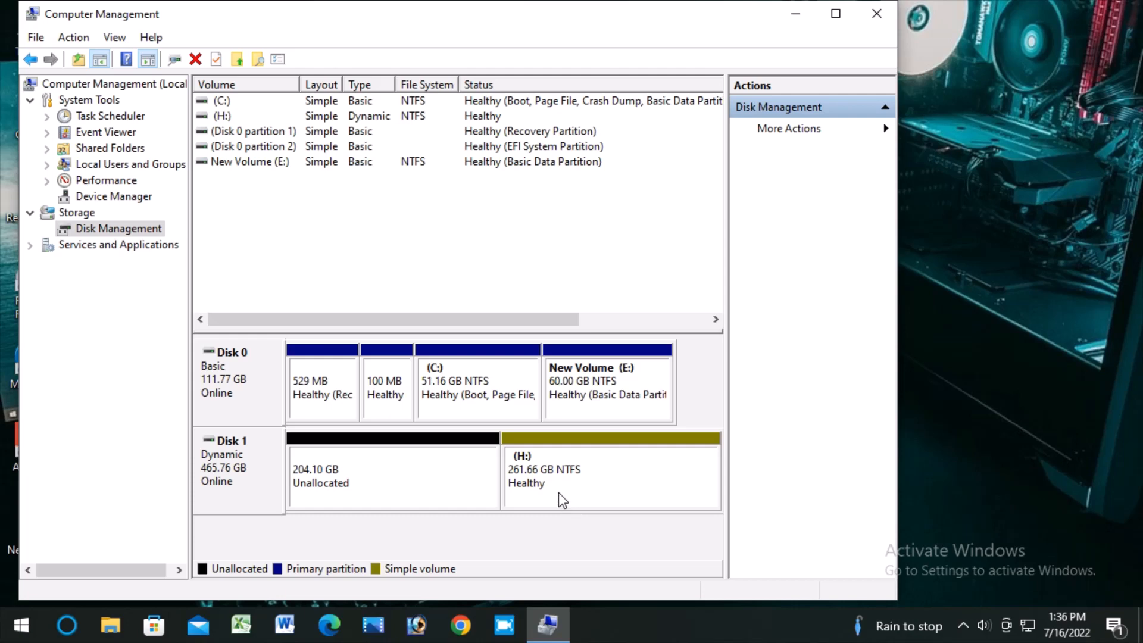
Create a simple volume of 208999 MB in Disk 1's unallocated space with the default settings, and dismiss the AutoPlay notification.
right_click(464, 482)
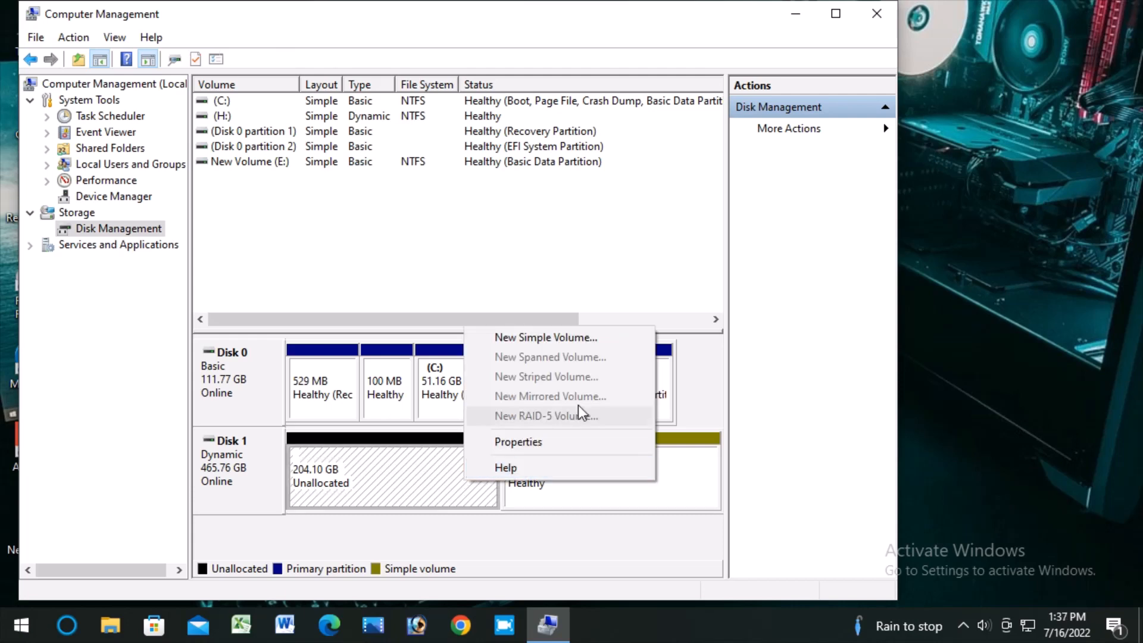
click(549, 341)
click(551, 419)
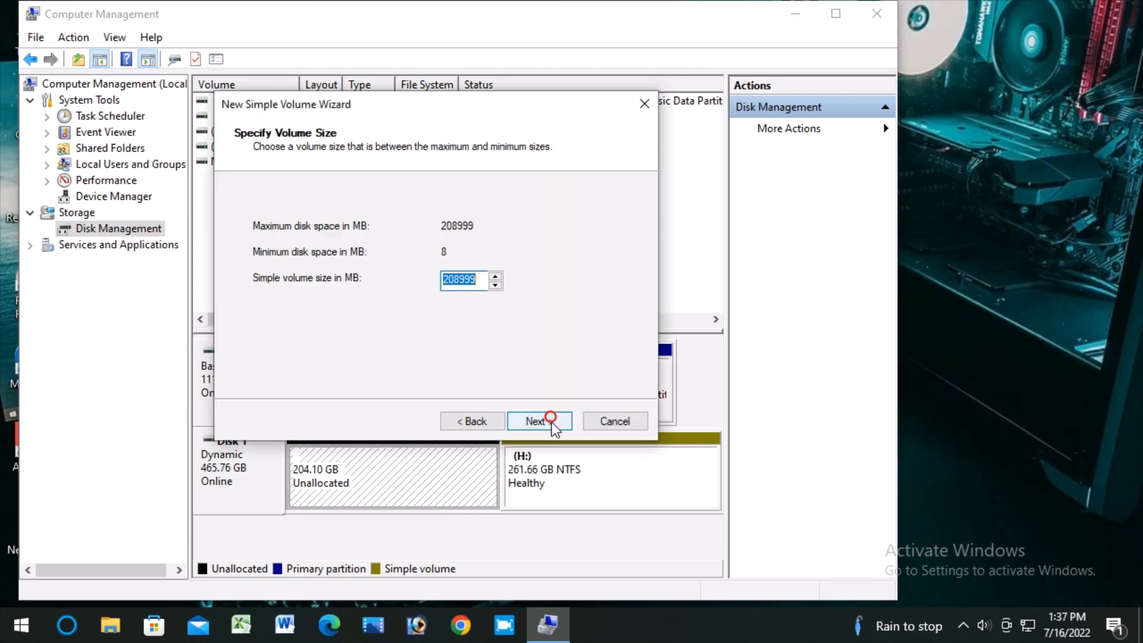
click(551, 420)
click(551, 420)
click(551, 420)
click(551, 421)
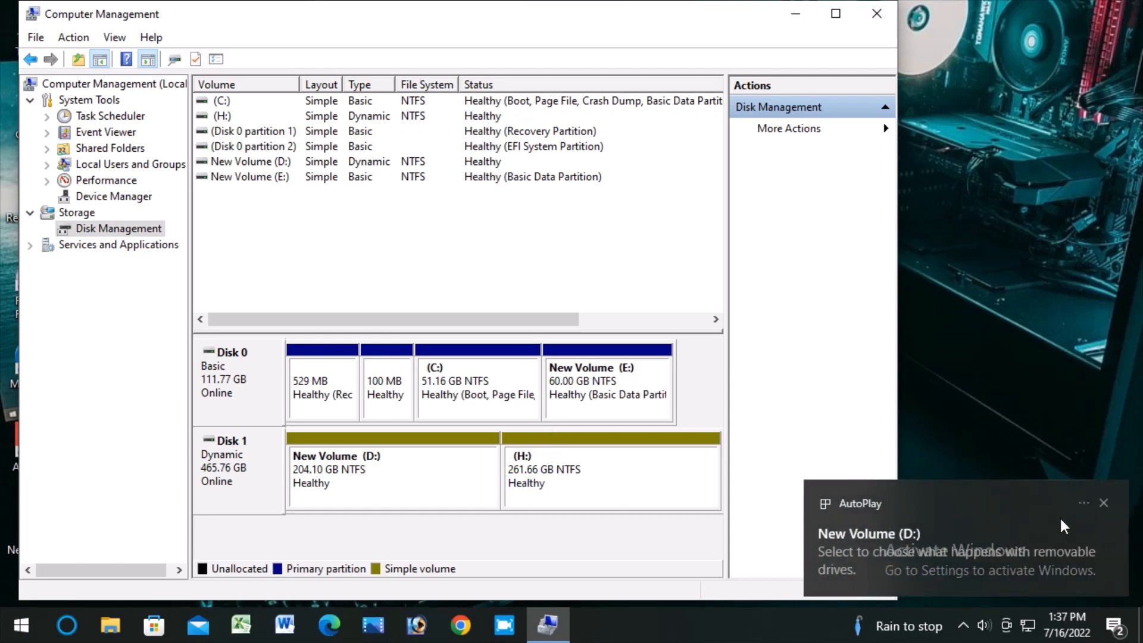
click(1105, 503)
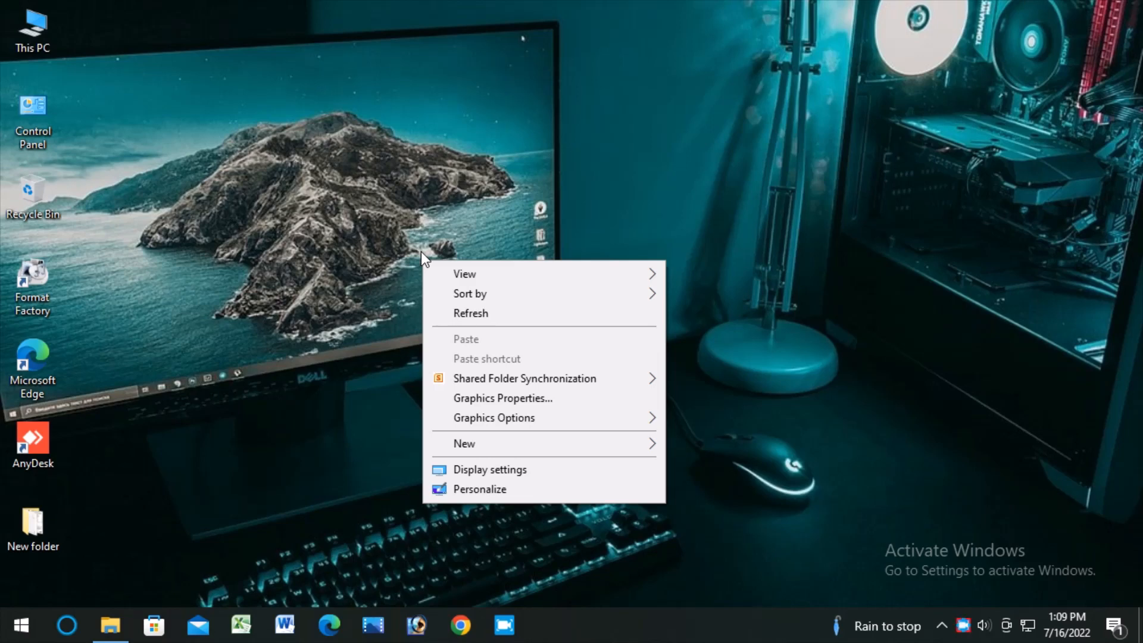
Refresh the desktop and view the drives listed in This PC.
click(468, 312)
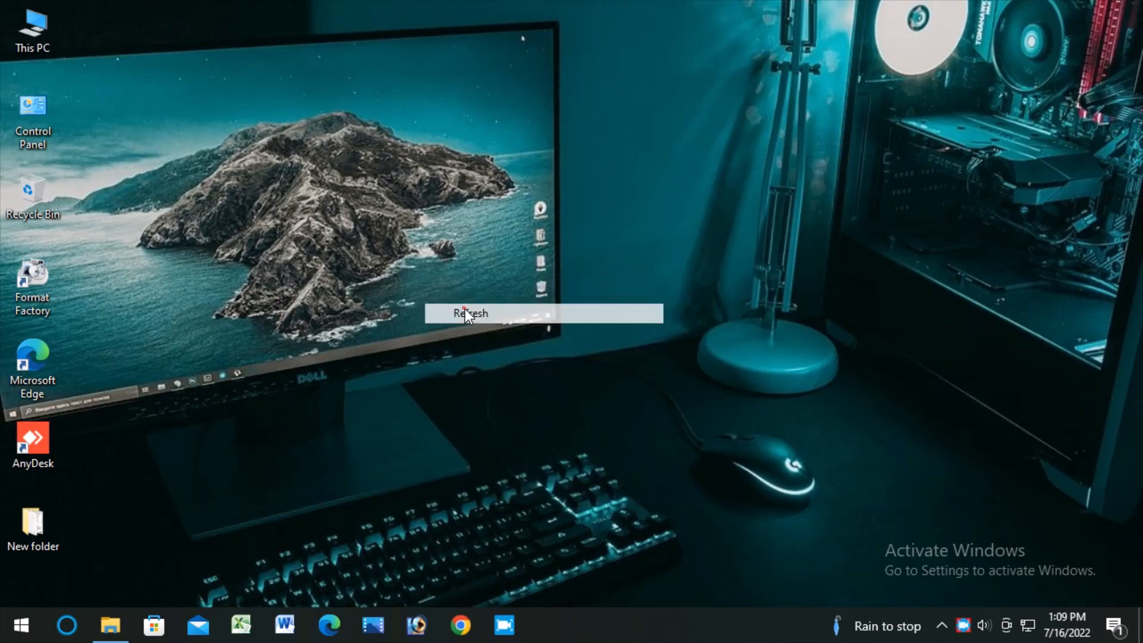
double_click(35, 25)
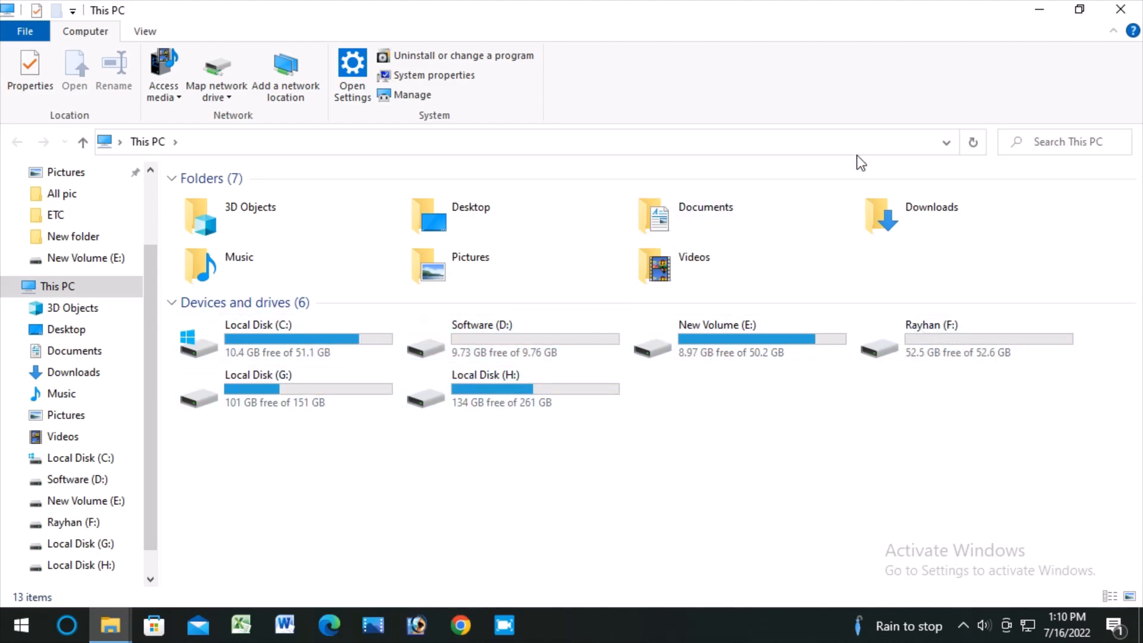
click(1039, 9)
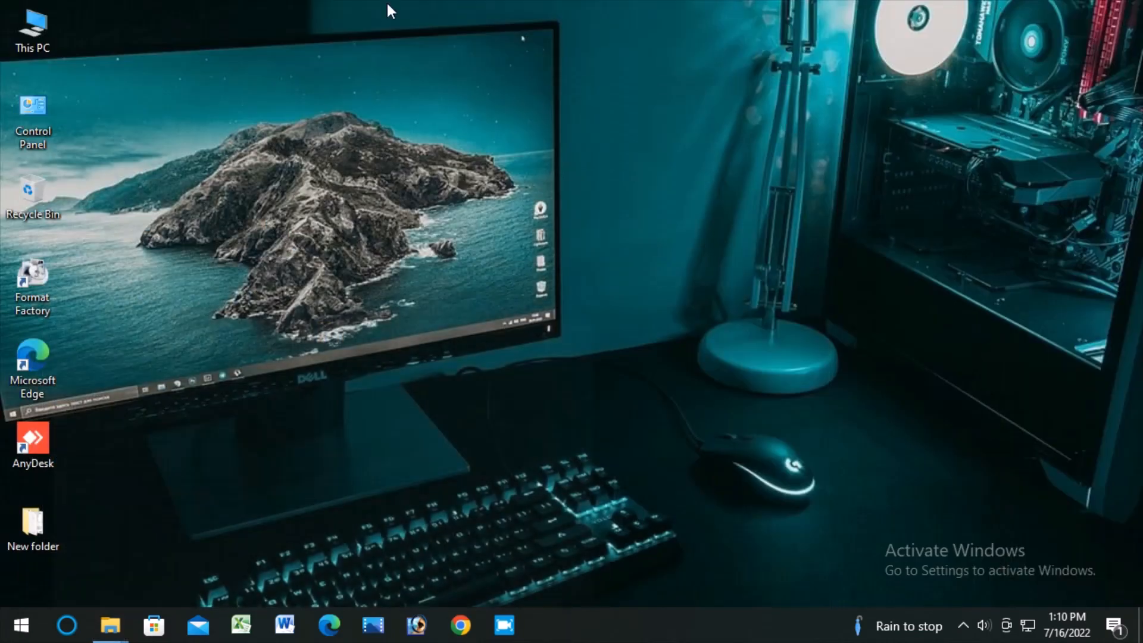
Open Disk Management through This PC's Computer Management console and maximize the window.
right_click(28, 48)
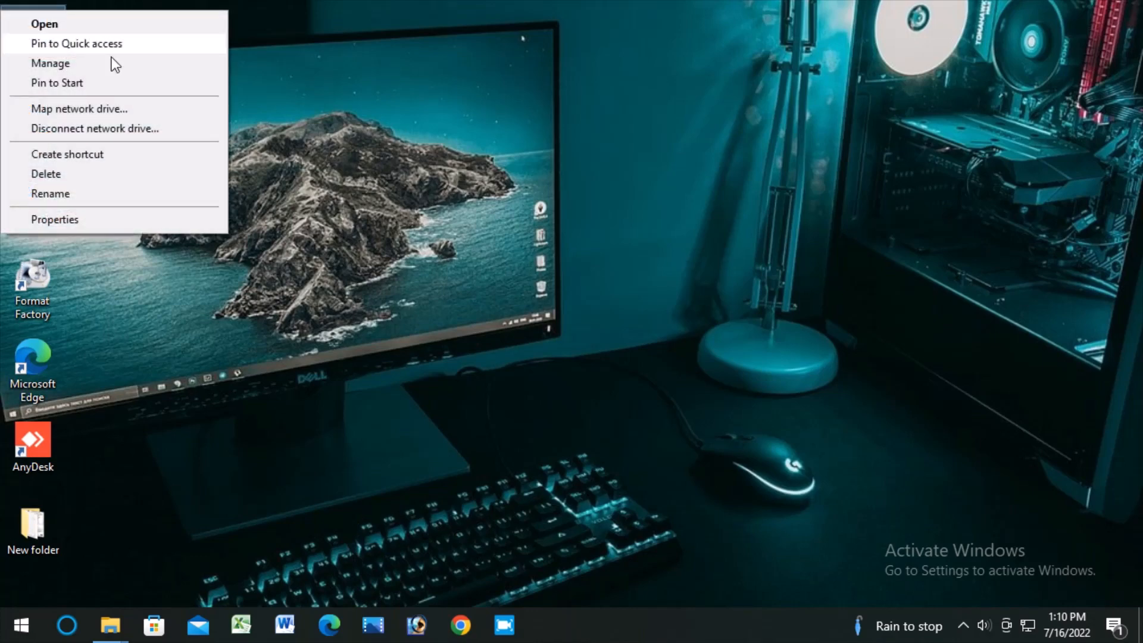
click(67, 70)
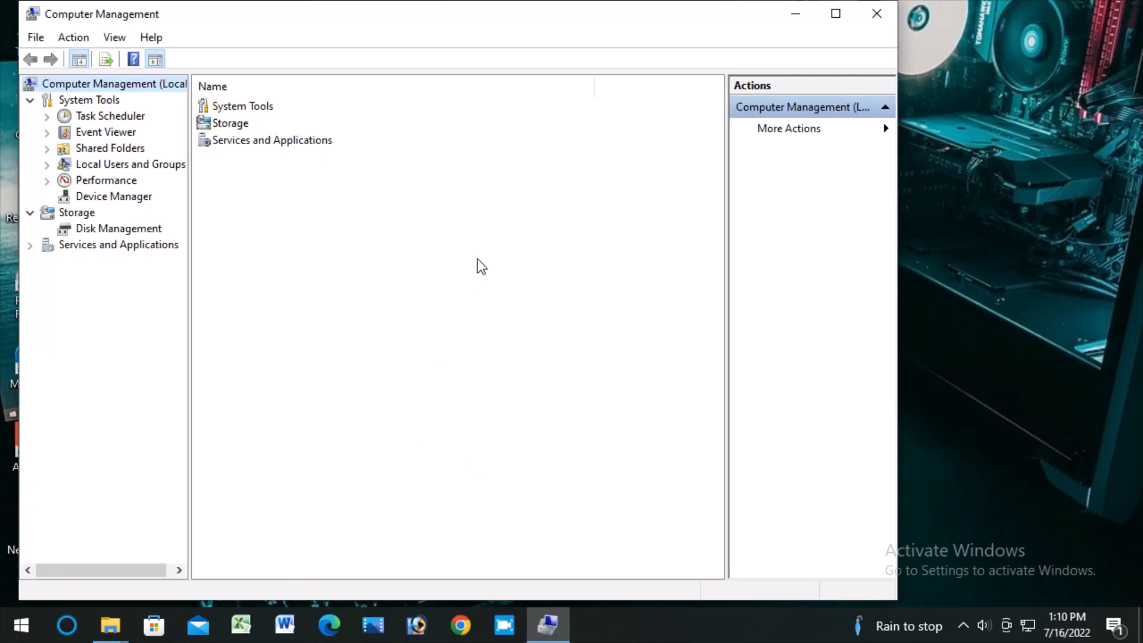
drag(275, 30, 528, 27)
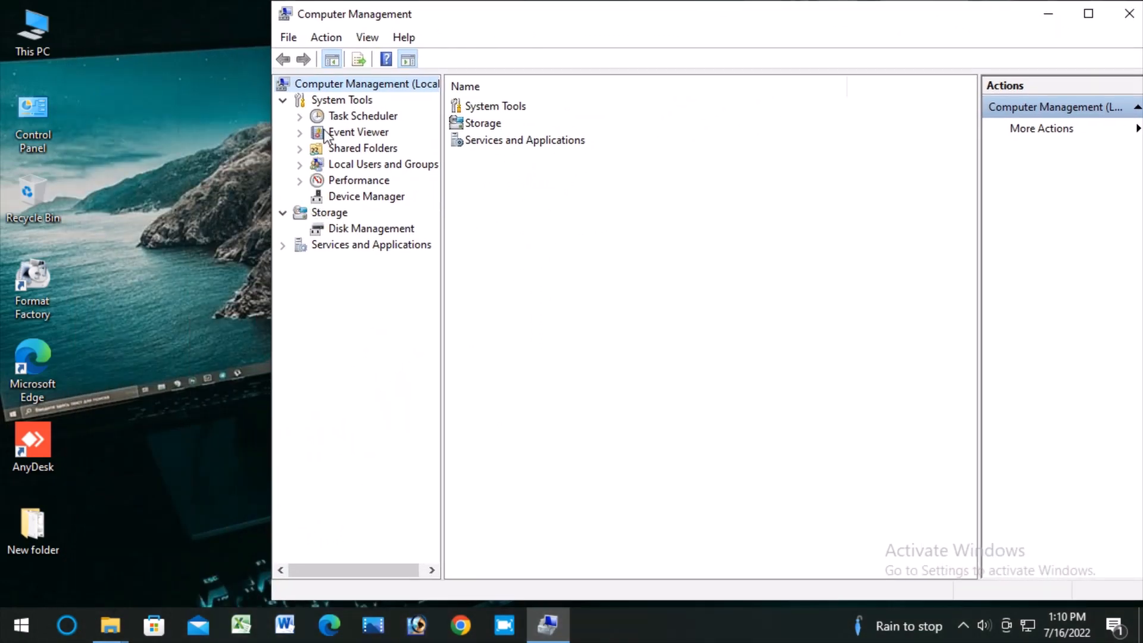
click(347, 230)
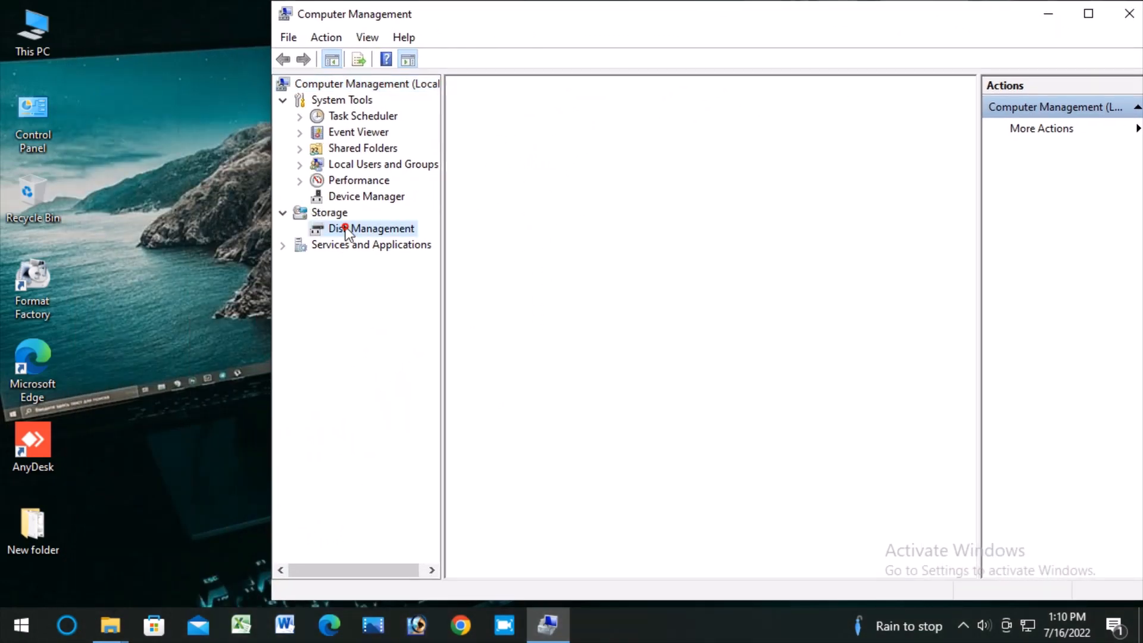
double_click(758, 18)
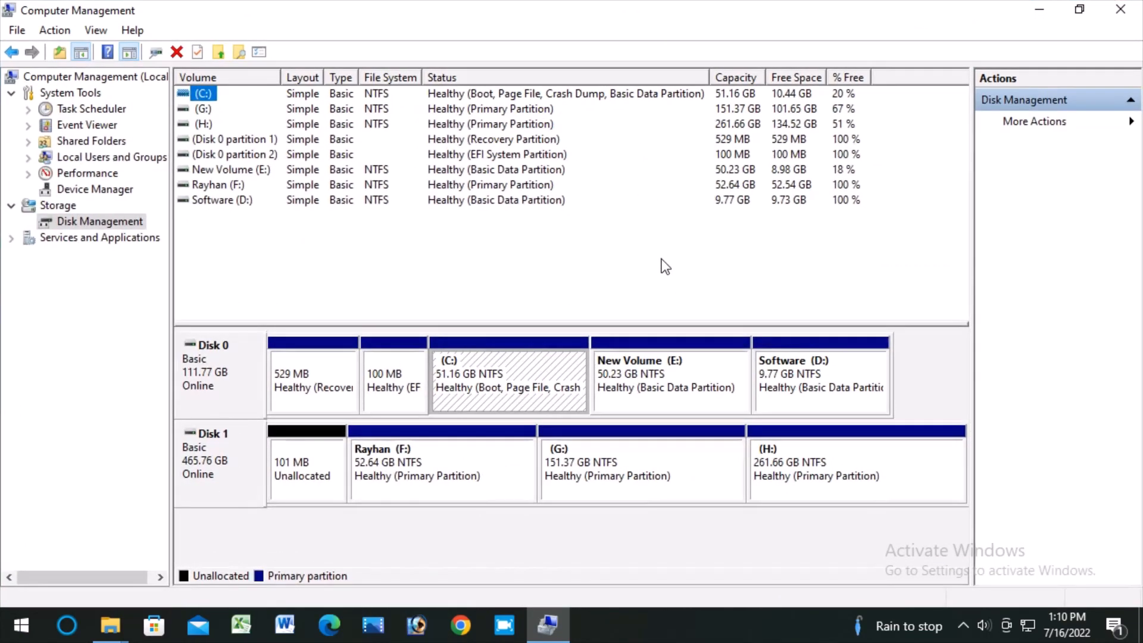
Check which volume operations are available for the D: and C: partitions on Disk 0.
right_click(796, 371)
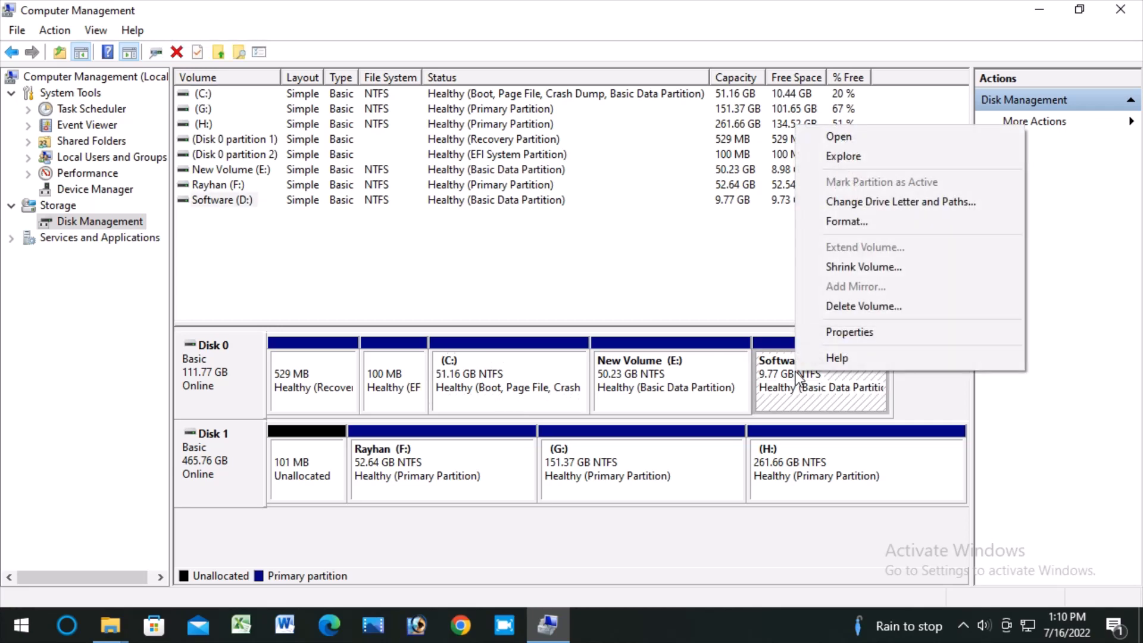
click(494, 374)
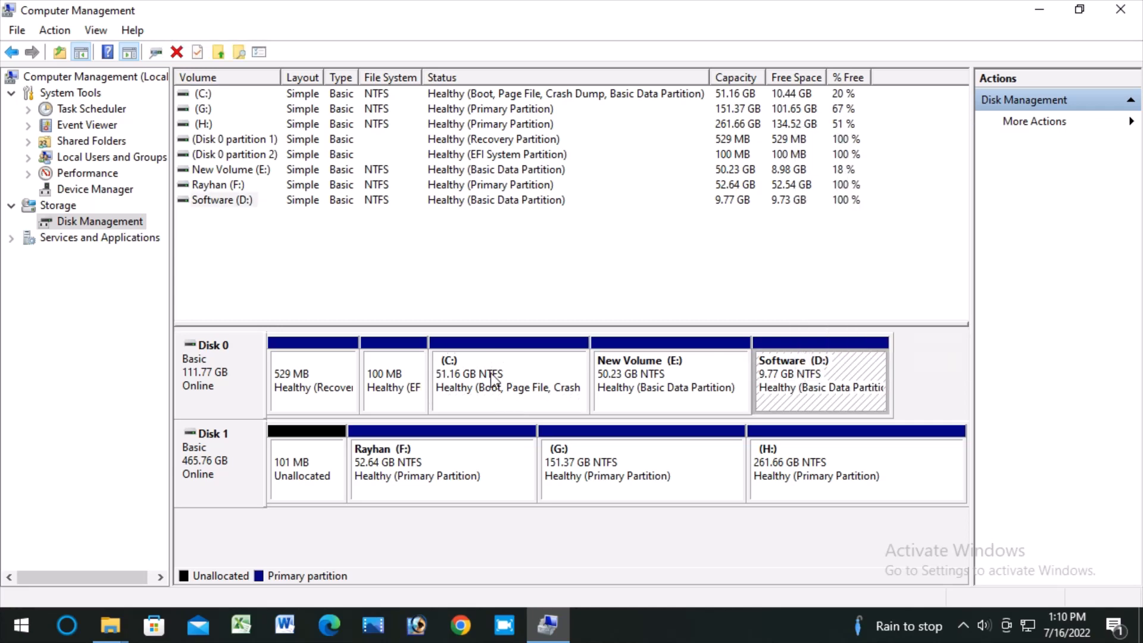
right_click(493, 374)
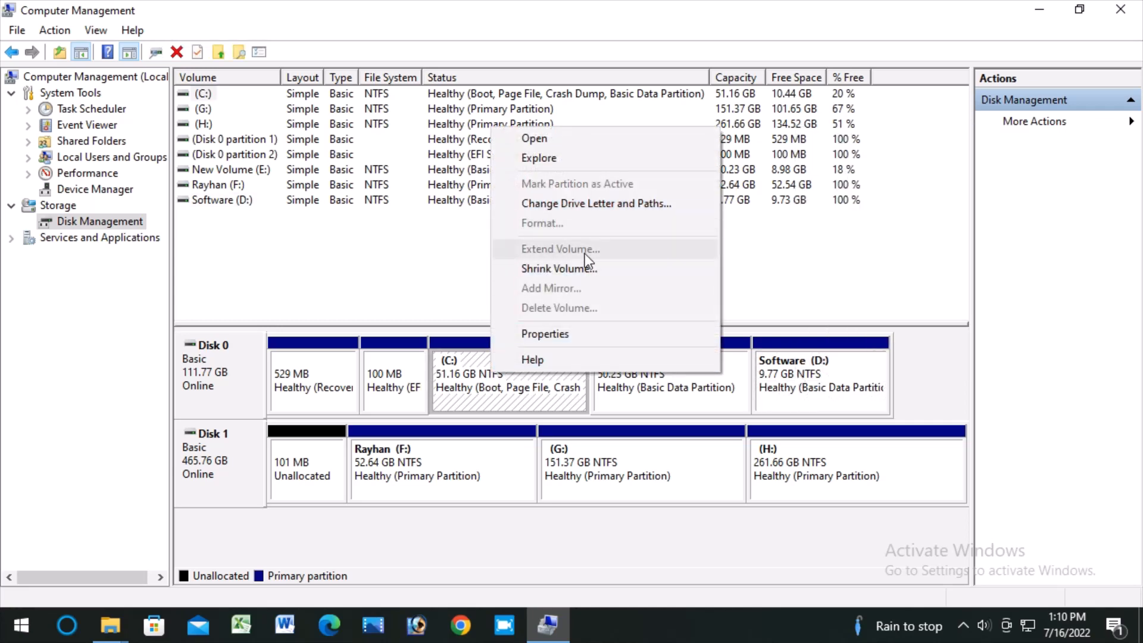
click(805, 386)
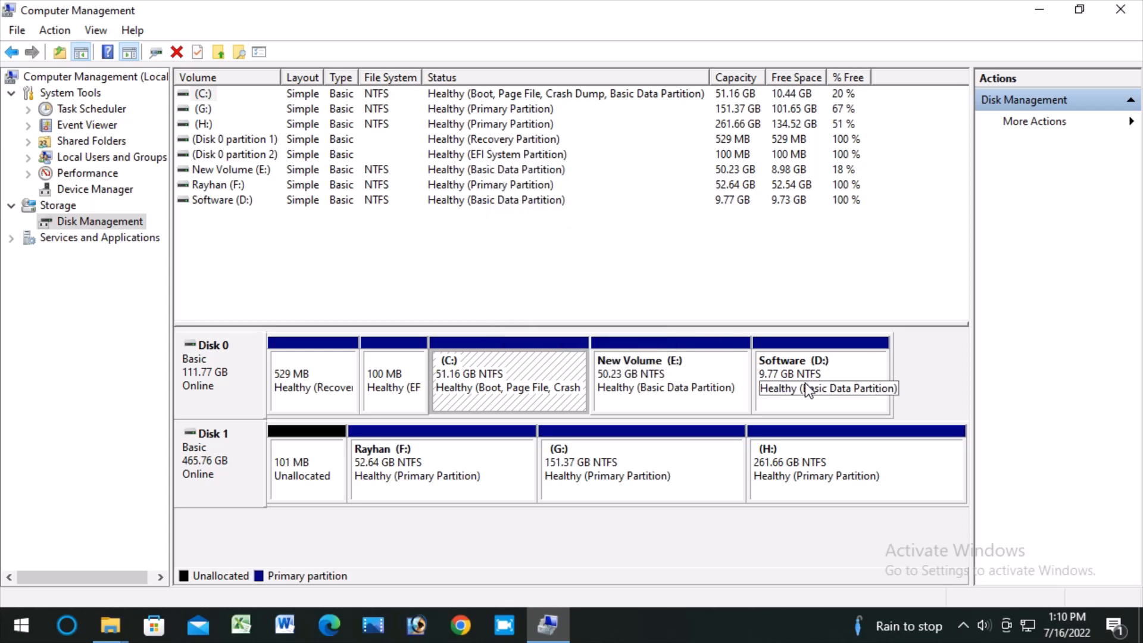
Delete the Software (D:) volume on Disk 0 and accept the erasure of its data.
right_click(802, 378)
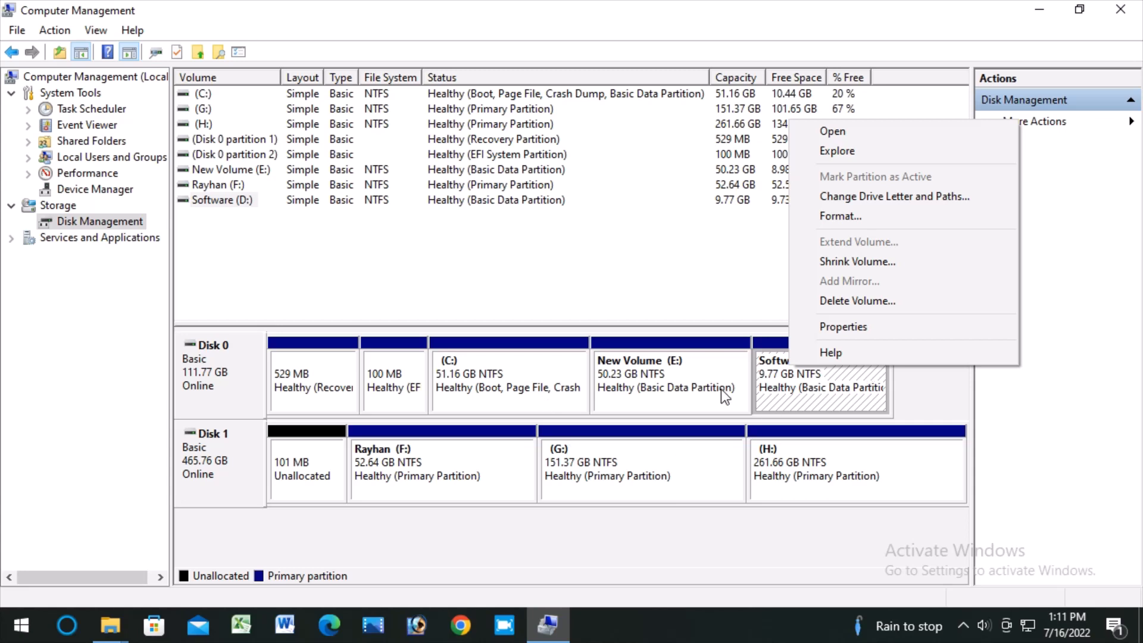
right_click(780, 405)
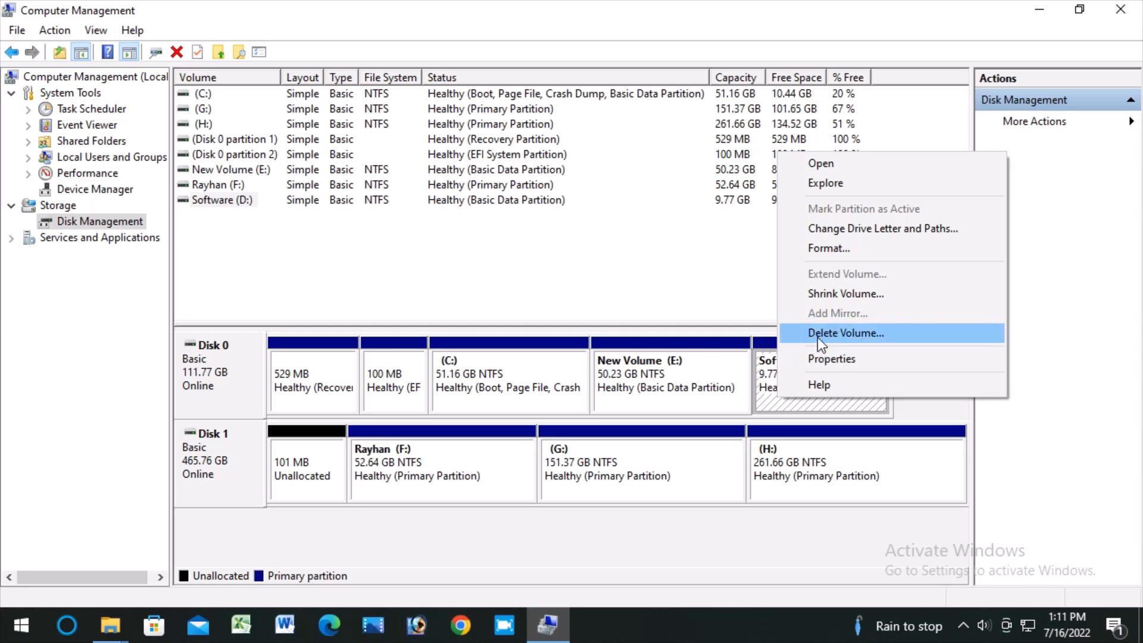
click(817, 337)
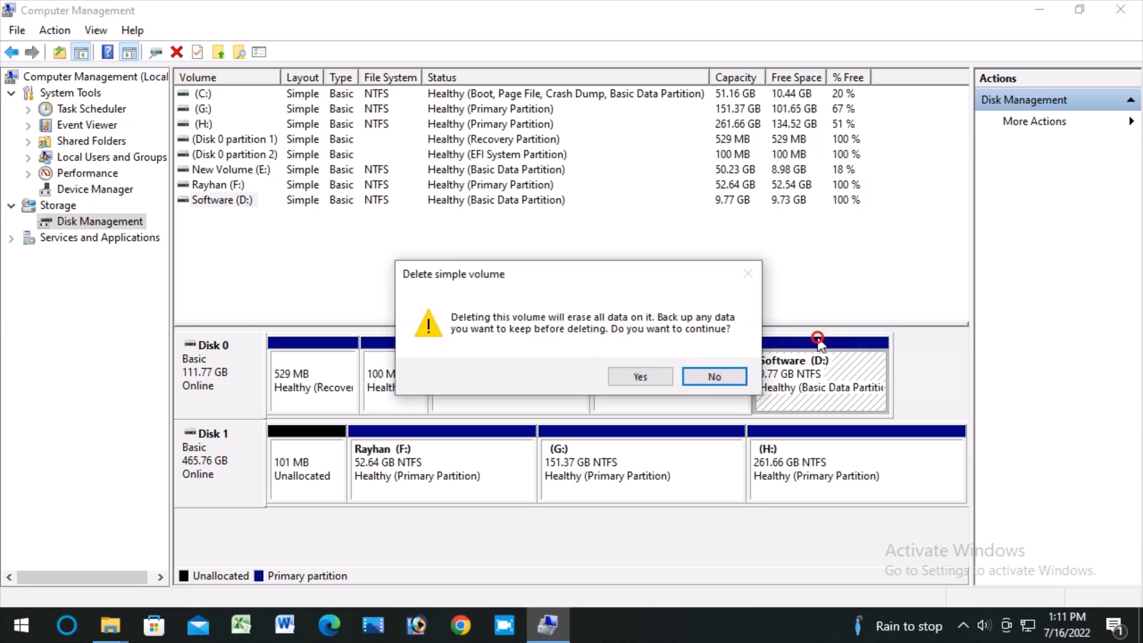
click(651, 380)
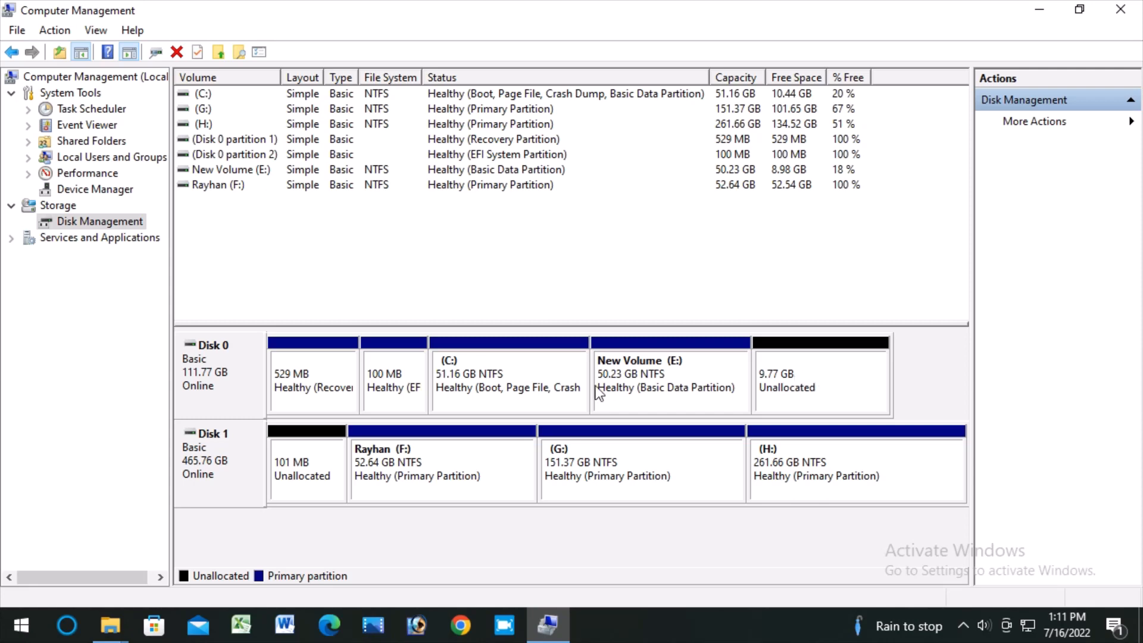
Check which volume operations are available for the C: partition and the unallocated space on Disk 0.
right_click(503, 376)
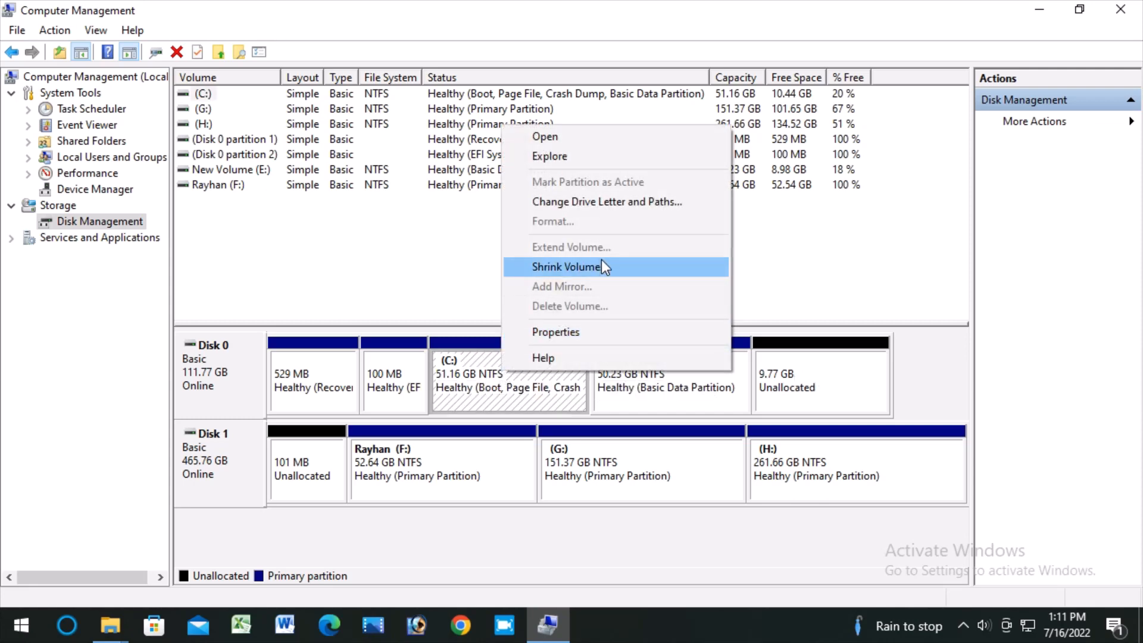
right_click(818, 389)
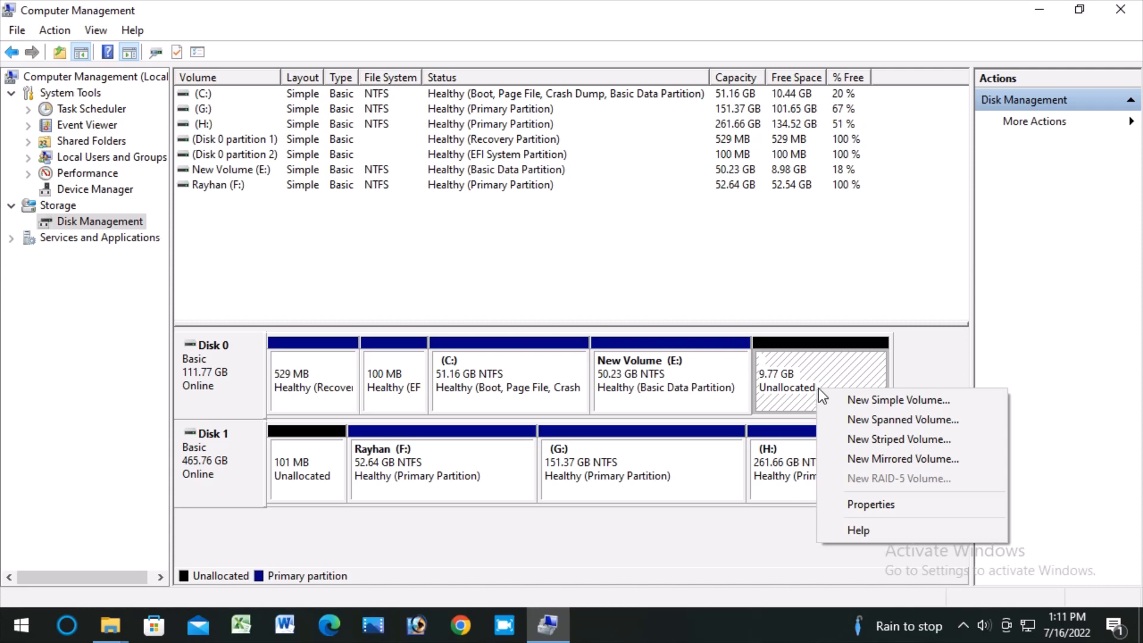
right_click(820, 378)
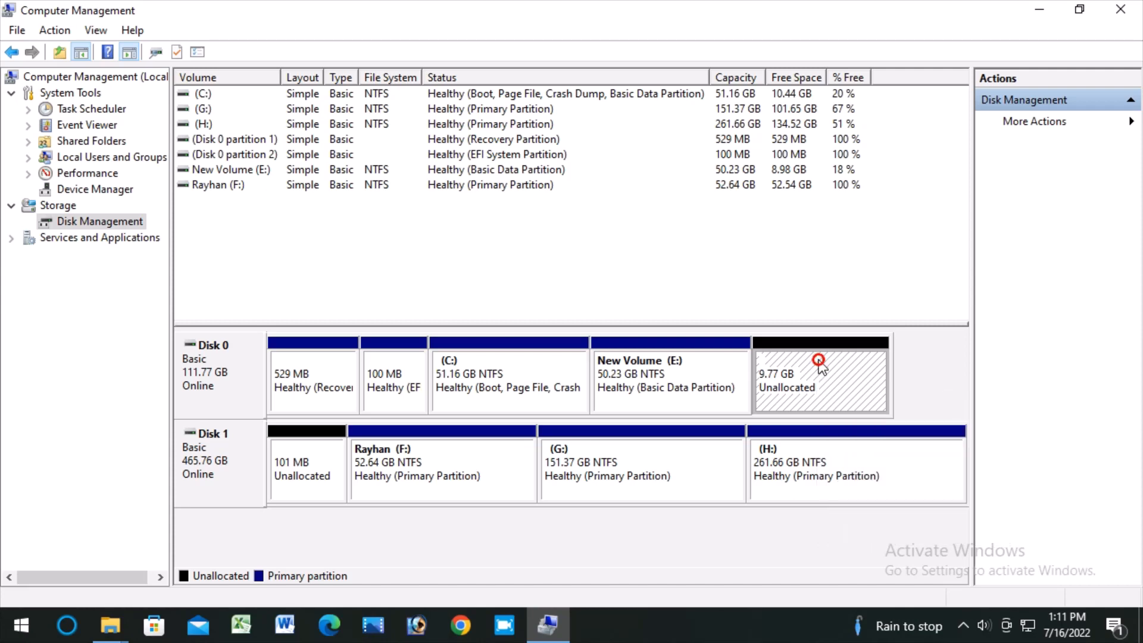
right_click(820, 377)
click(802, 373)
click(802, 373)
Extend the New Volume (E:) partition with 10000 MB of Disk 0's unallocated space.
click(676, 387)
right_click(671, 376)
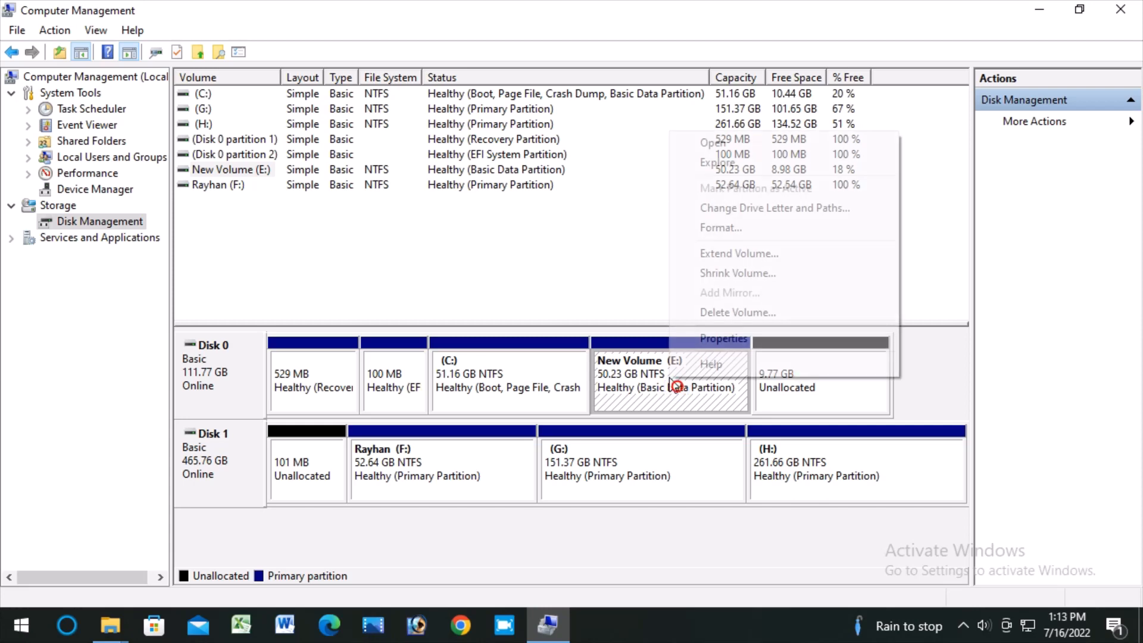
click(710, 256)
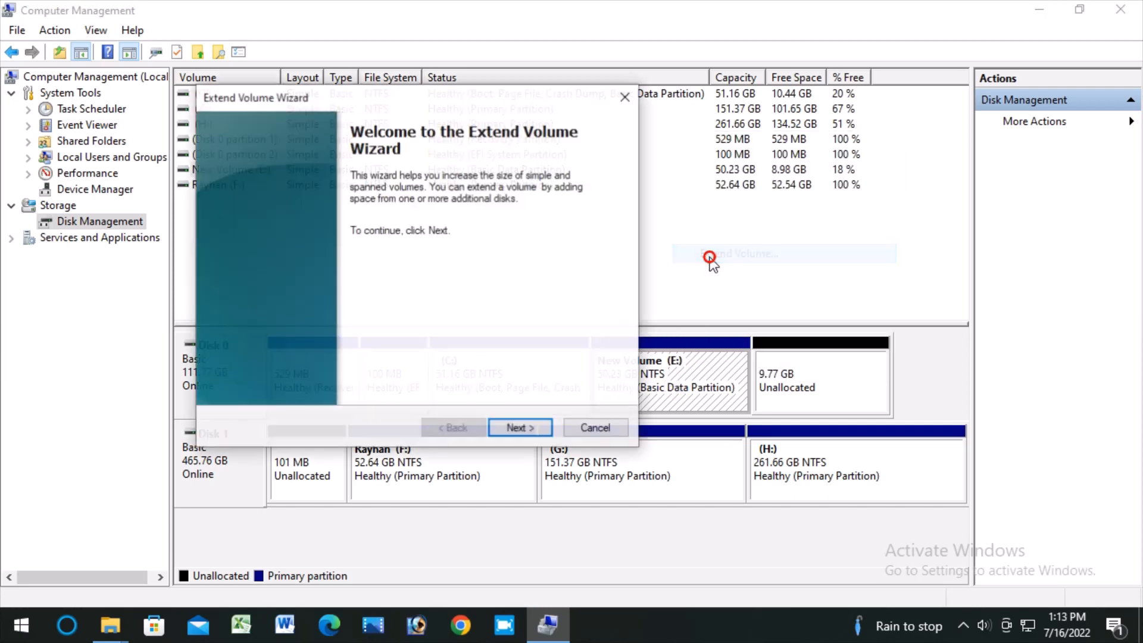
click(518, 429)
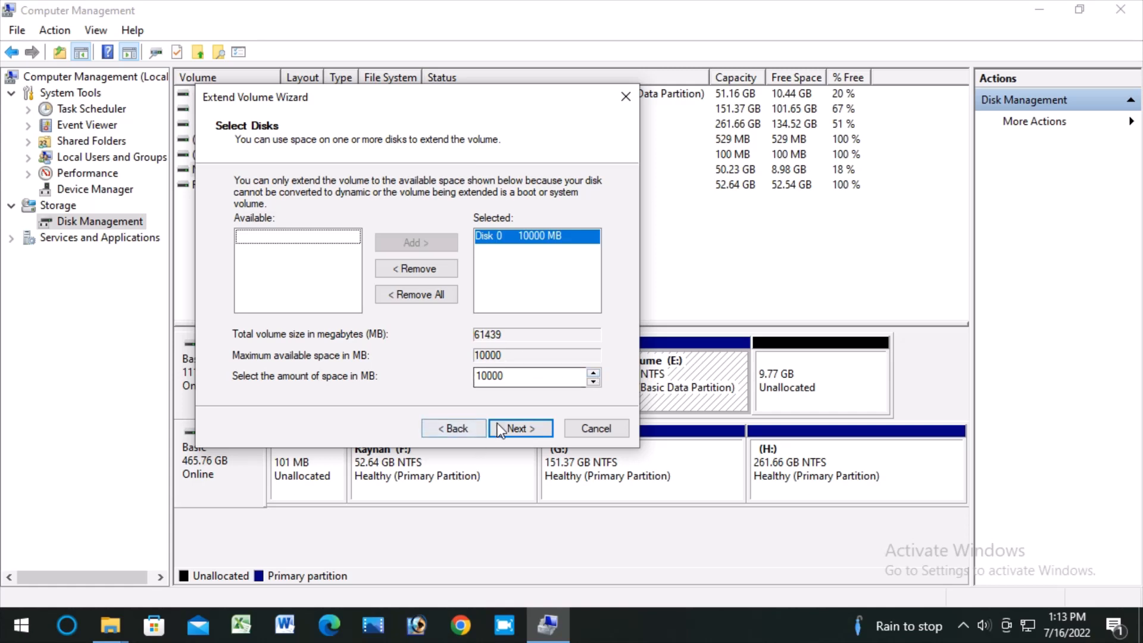
click(511, 429)
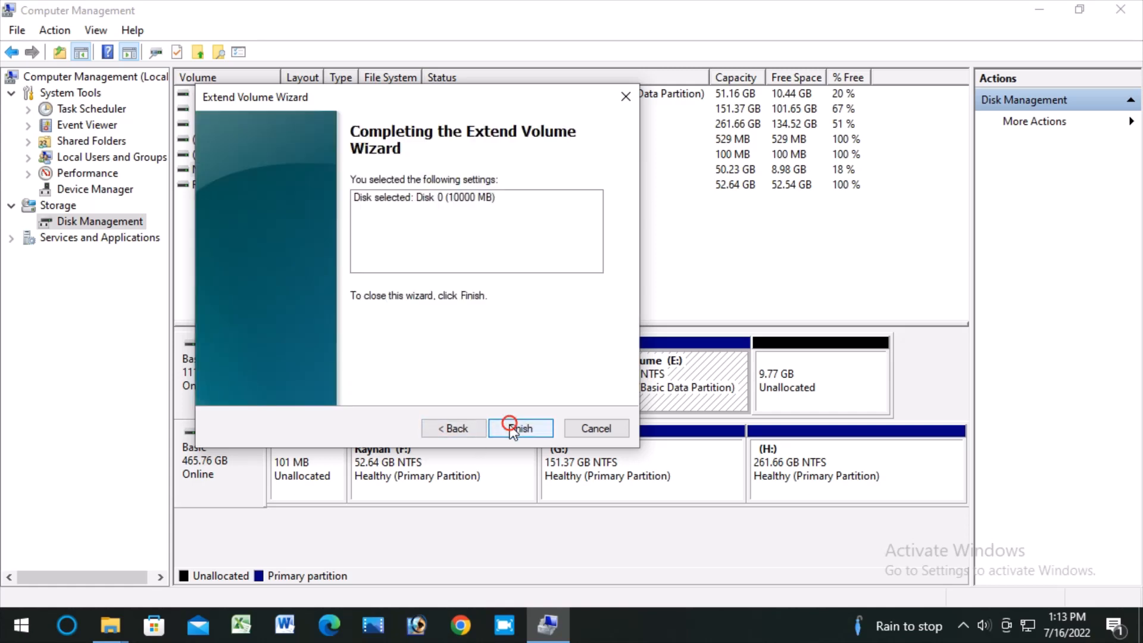
click(508, 428)
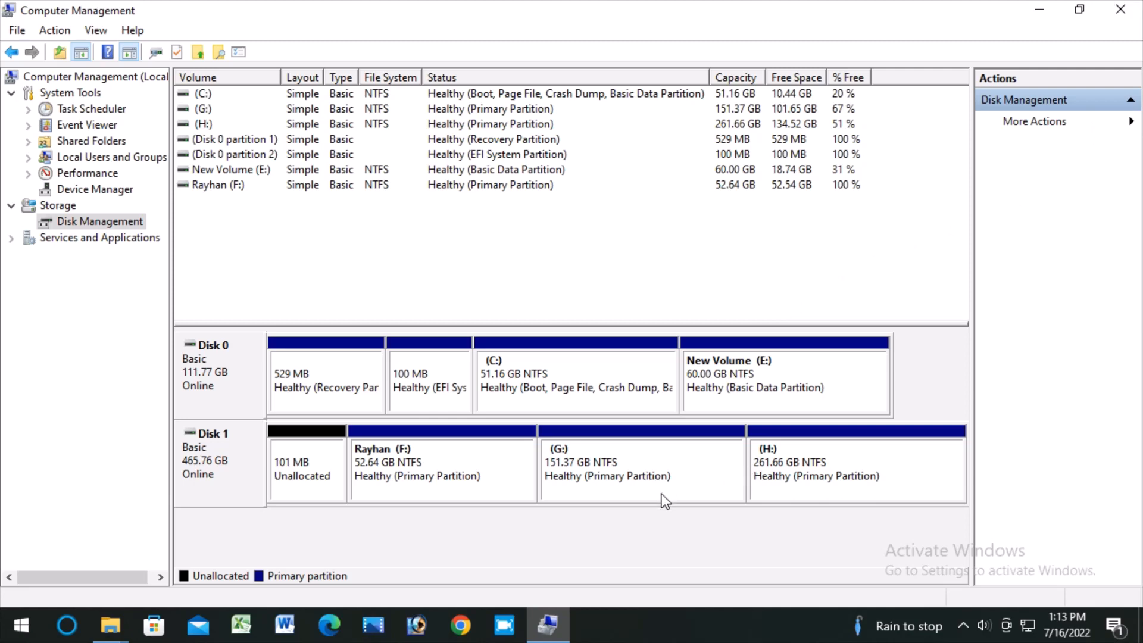
right_click(421, 470)
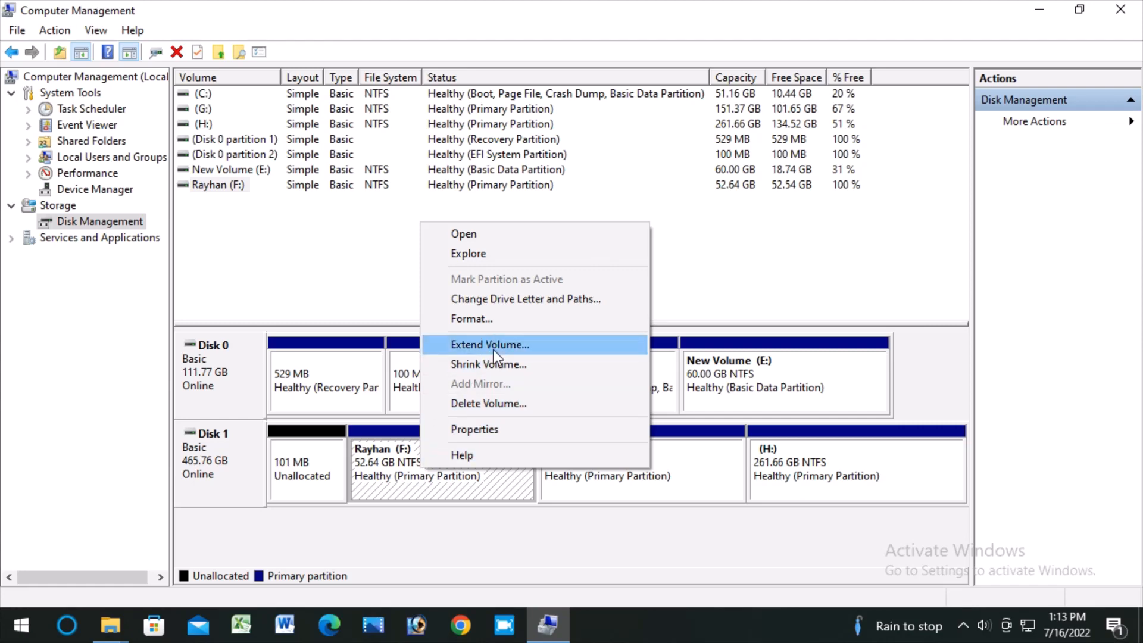
click(494, 350)
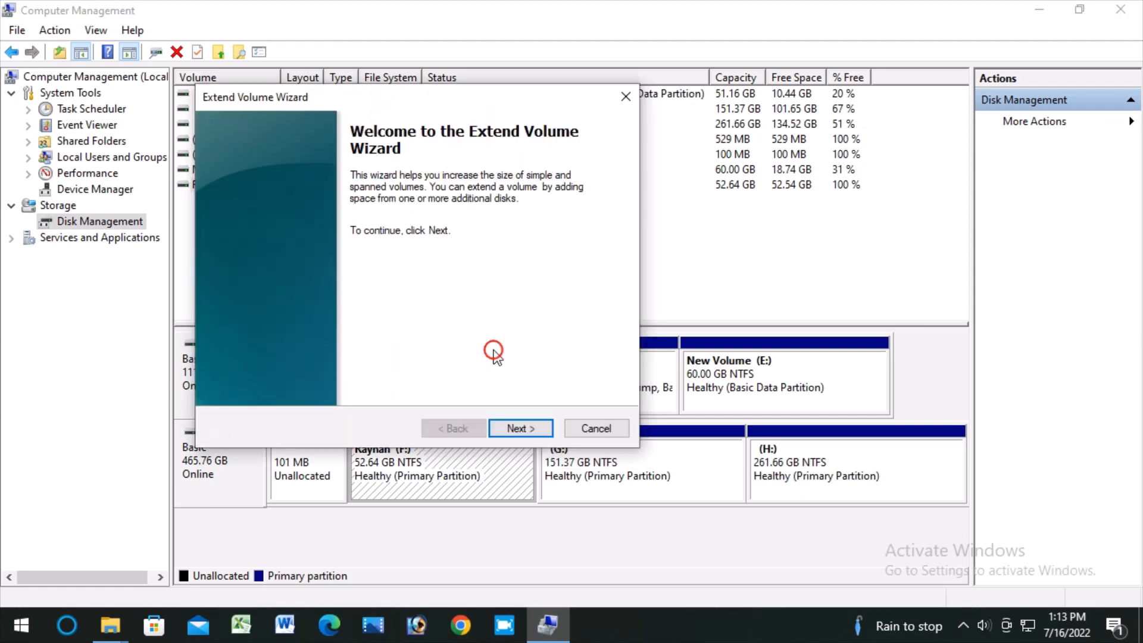
click(531, 431)
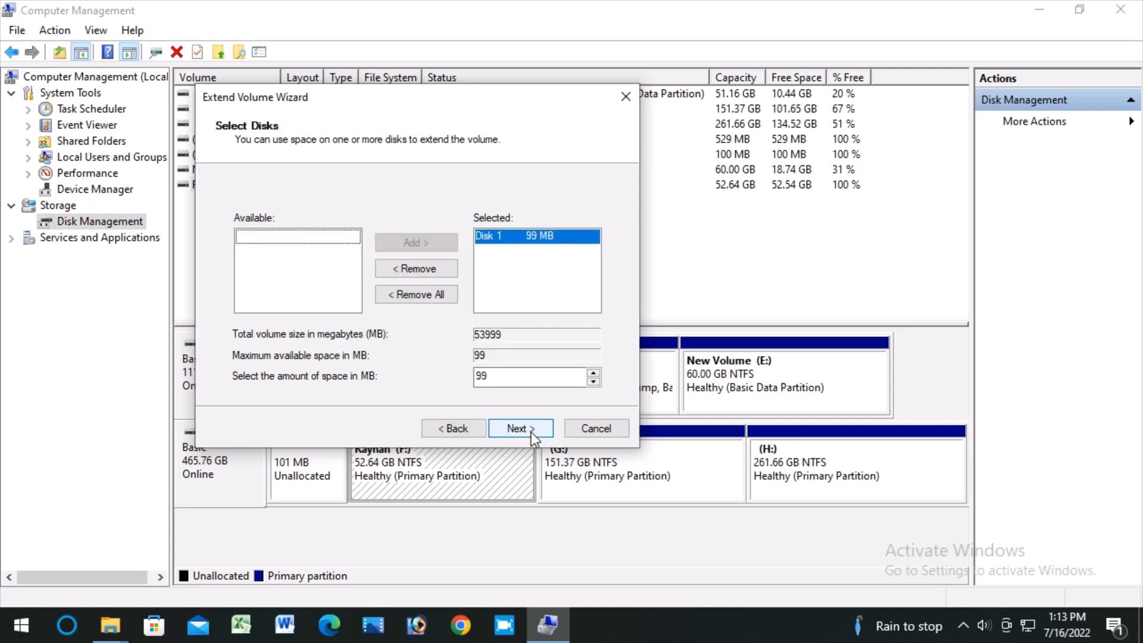
click(584, 424)
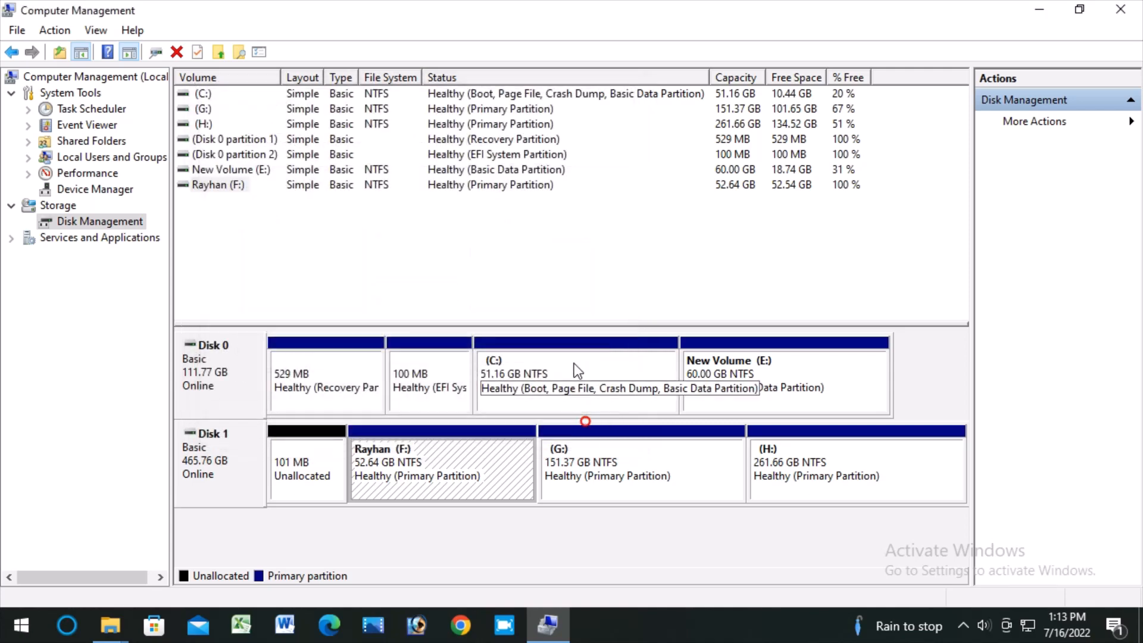
Minimize Computer Management and examine the drives and their sizes in a maximized This PC window.
click(1048, 9)
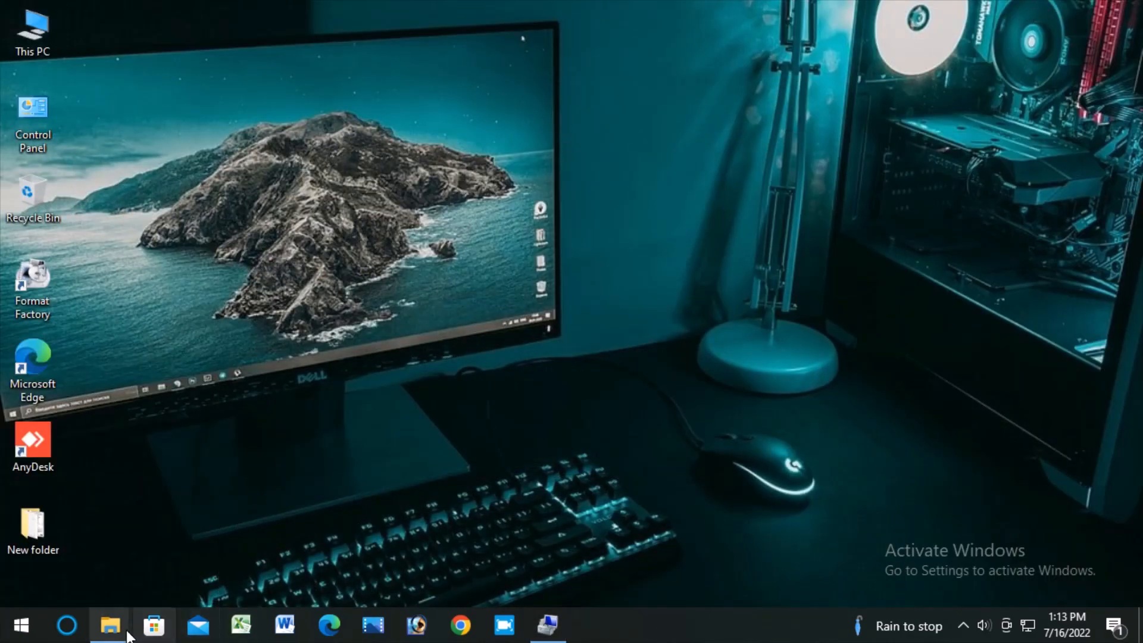
click(67, 625)
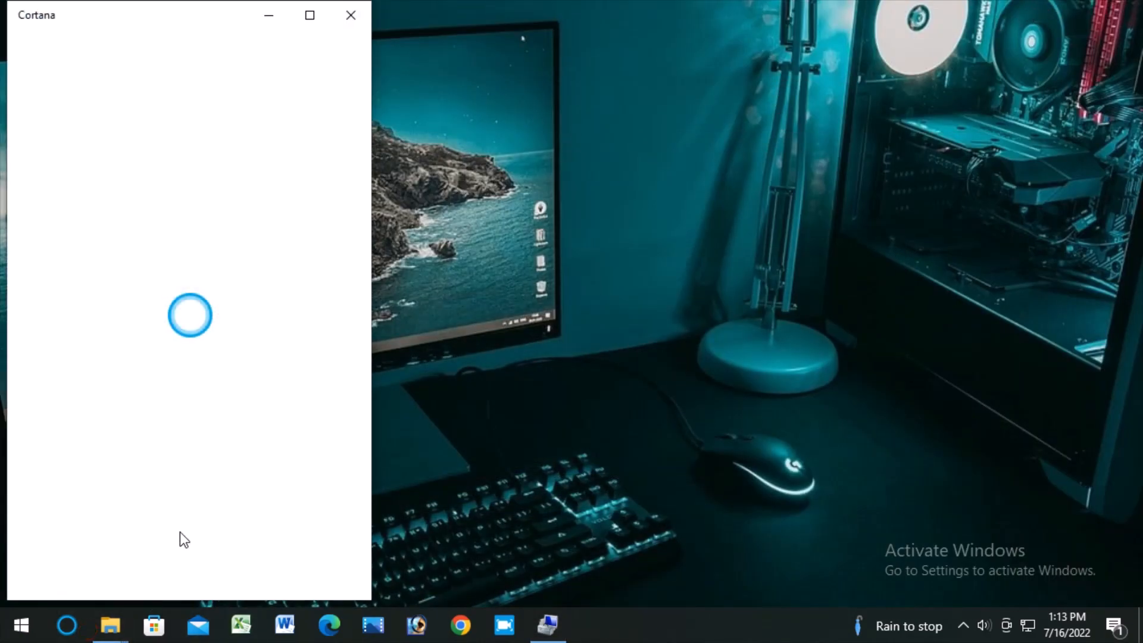
click(352, 13)
double_click(11, 40)
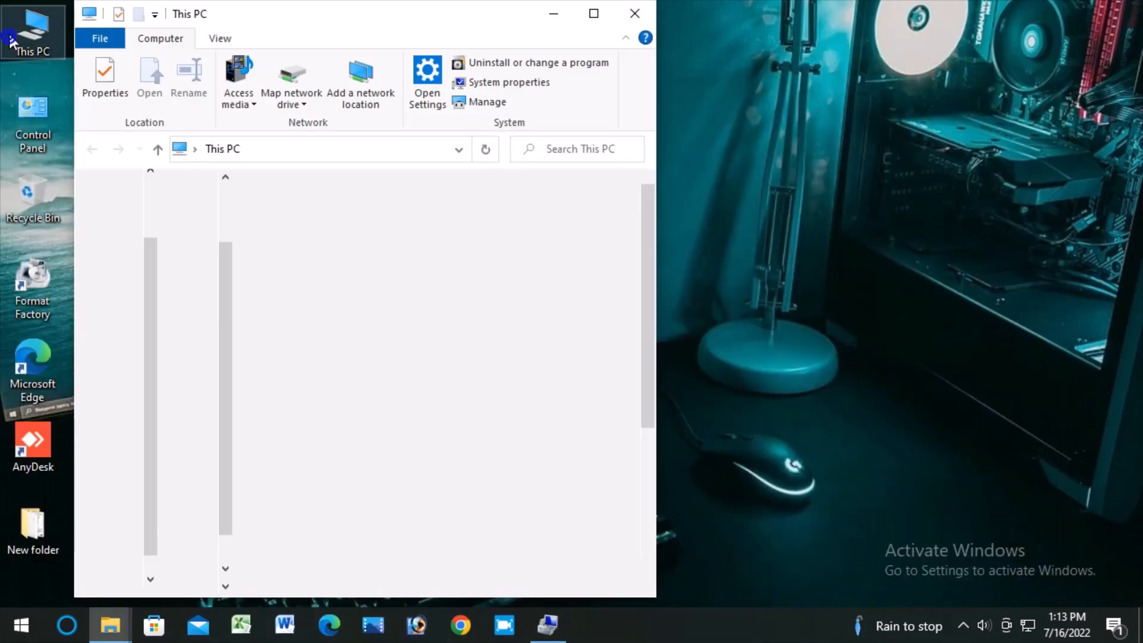
click(606, 24)
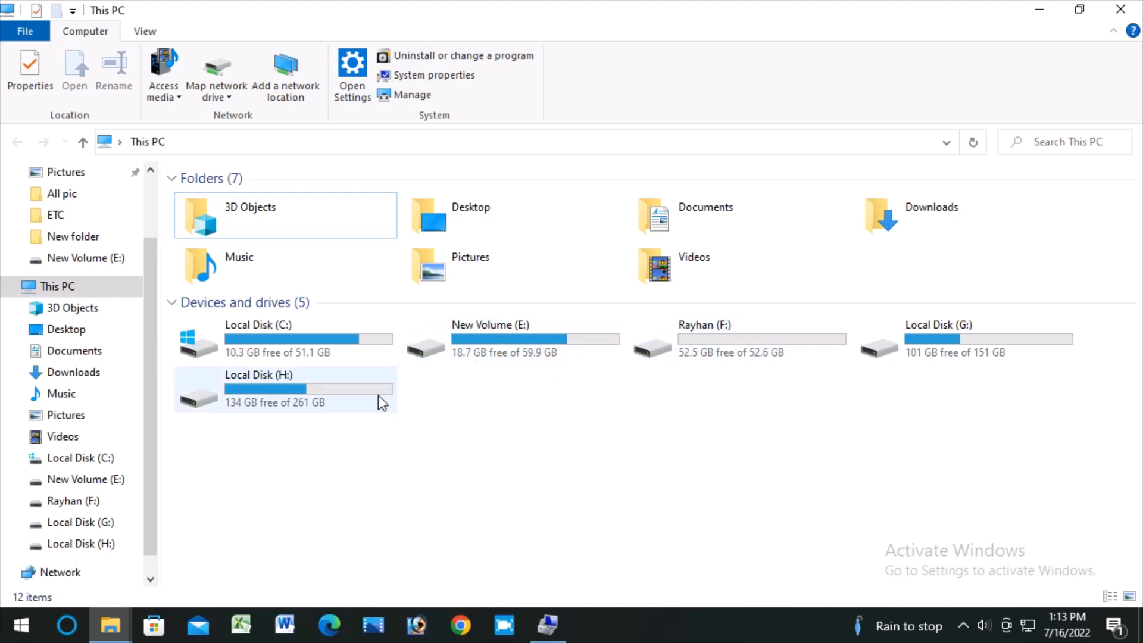
click(822, 337)
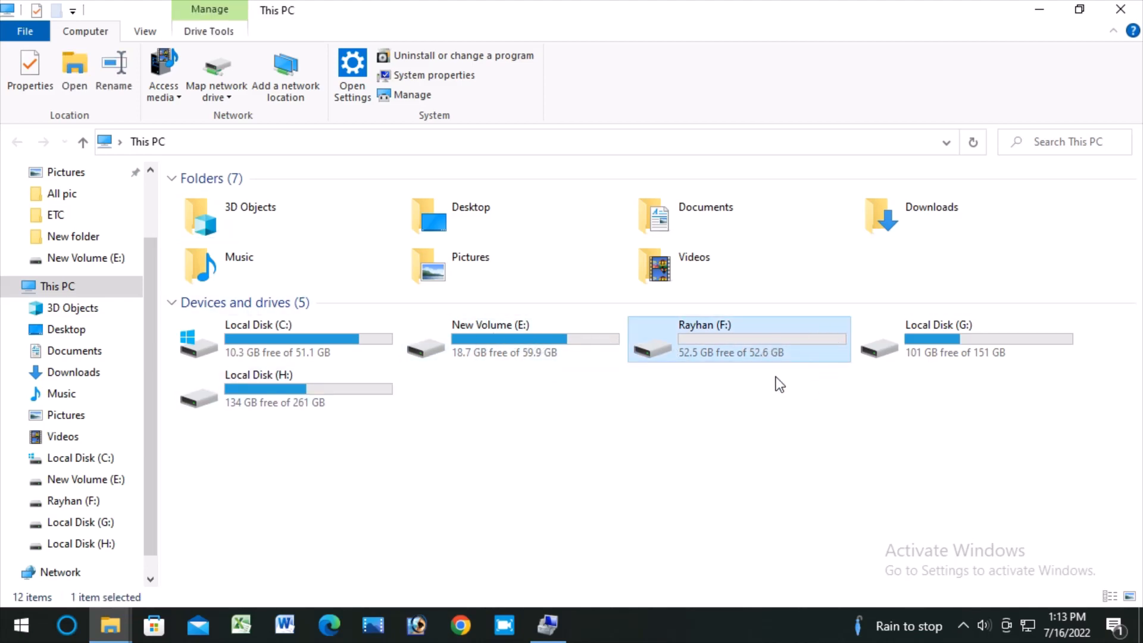